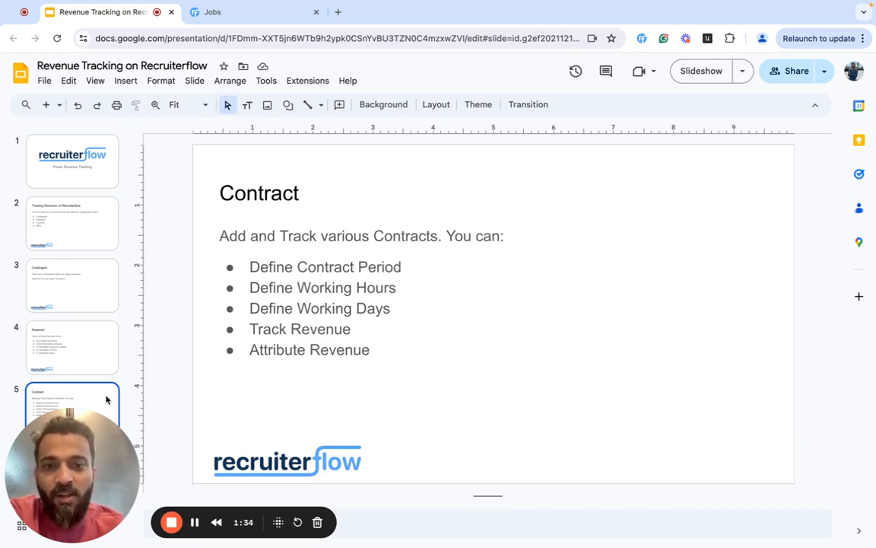
# Switch from the slides to Recruiterflow's job list and open the Regional Manager job's billing settings for editing
pyautogui.press('Down')
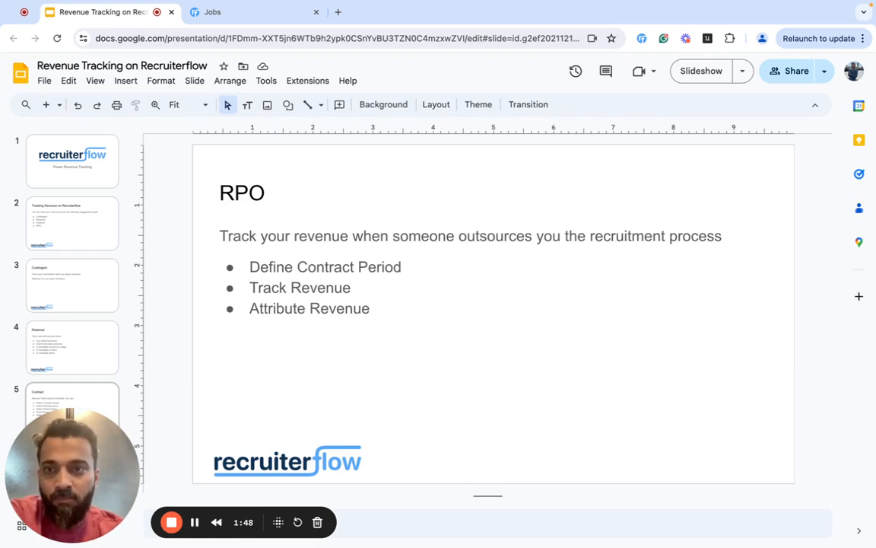
pyautogui.click(236, 13)
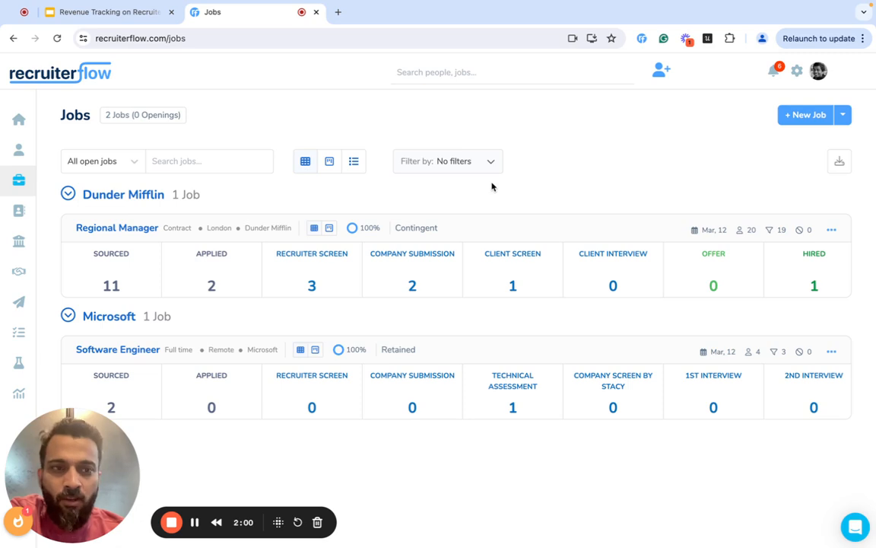
pyautogui.click(832, 229)
pyautogui.click(791, 252)
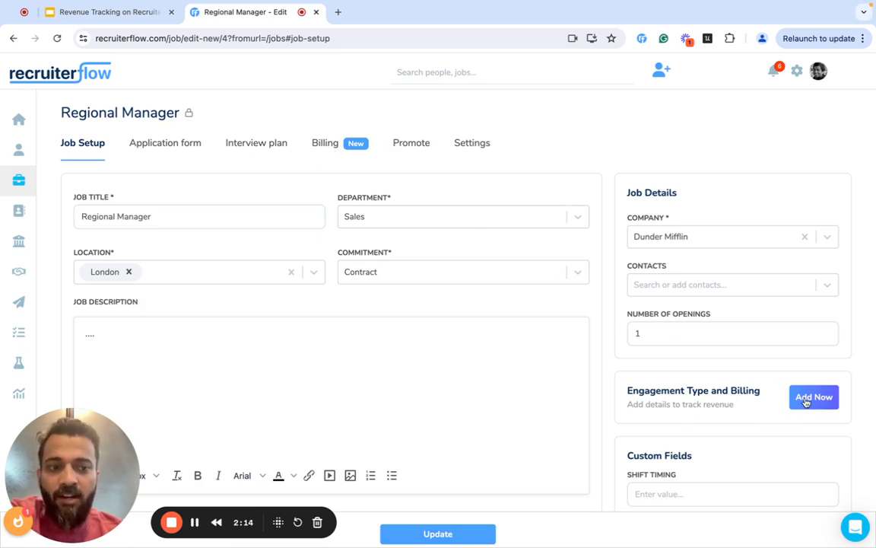
pyautogui.click(329, 144)
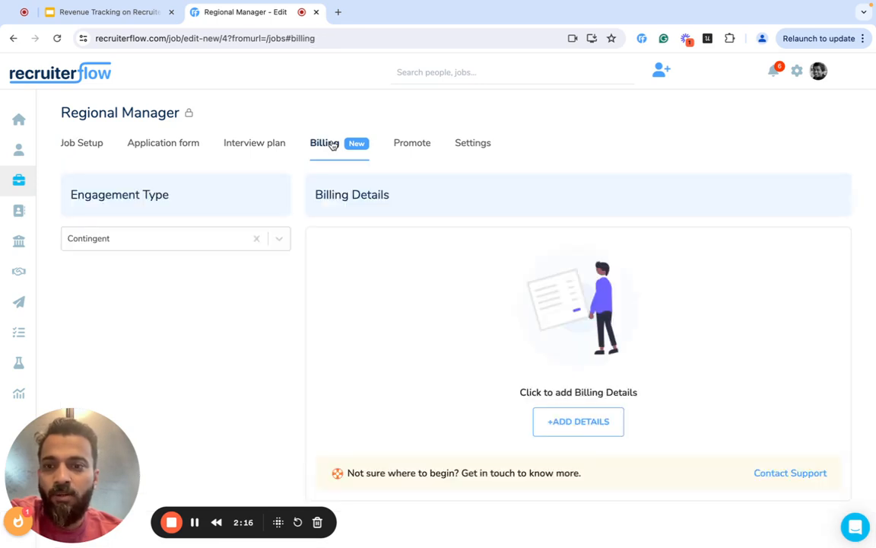
# Fill in Contingent billing with a 120,000 USD expected salary, 20% commission rate and revenue attributed to User Moving the Stage to Hired
pyautogui.click(214, 240)
pyautogui.click(156, 274)
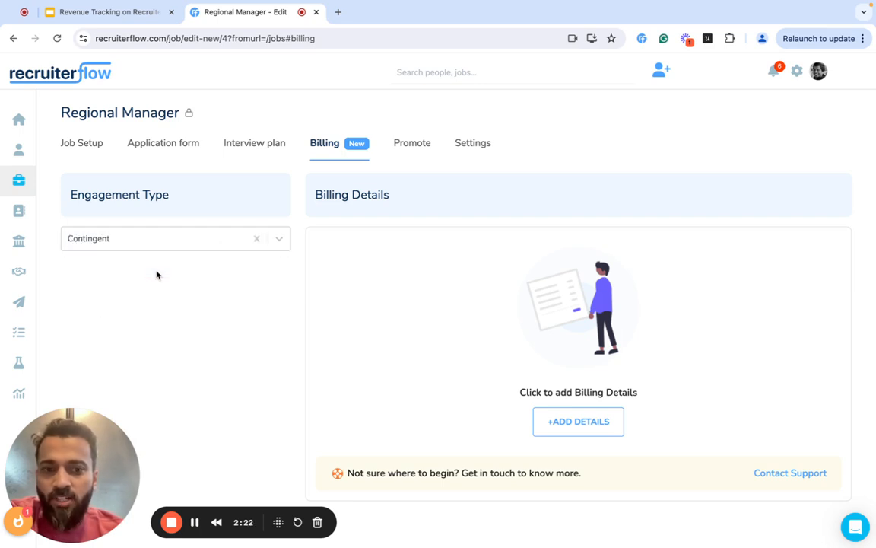
pyautogui.click(562, 422)
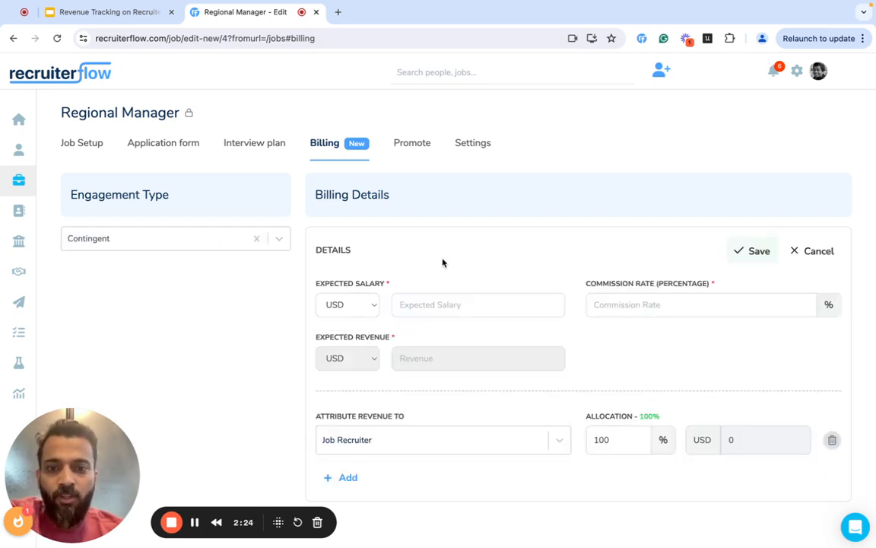
pyautogui.click(435, 305)
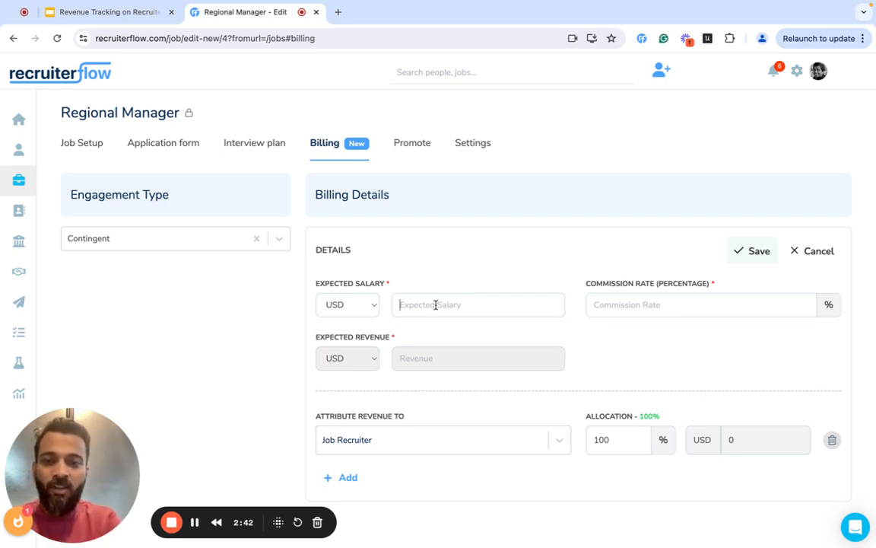
pyautogui.write('120')
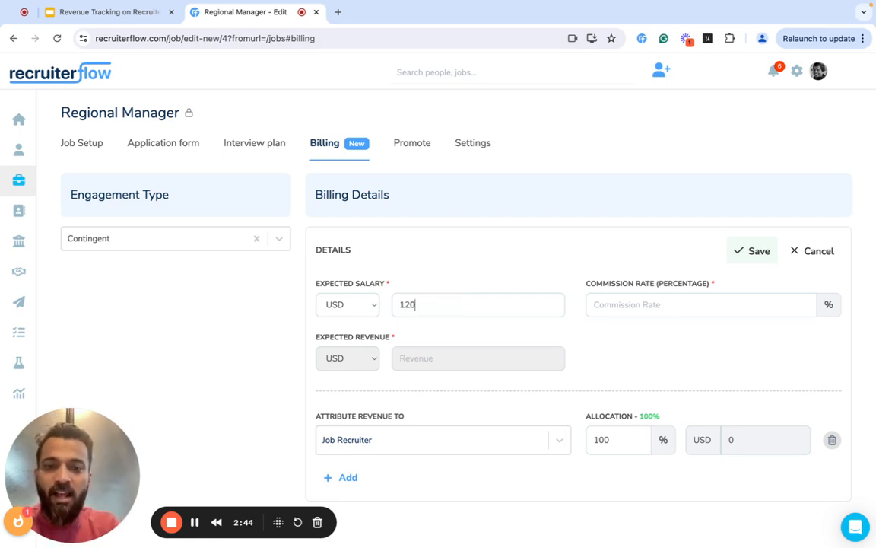
pyautogui.write(',000')
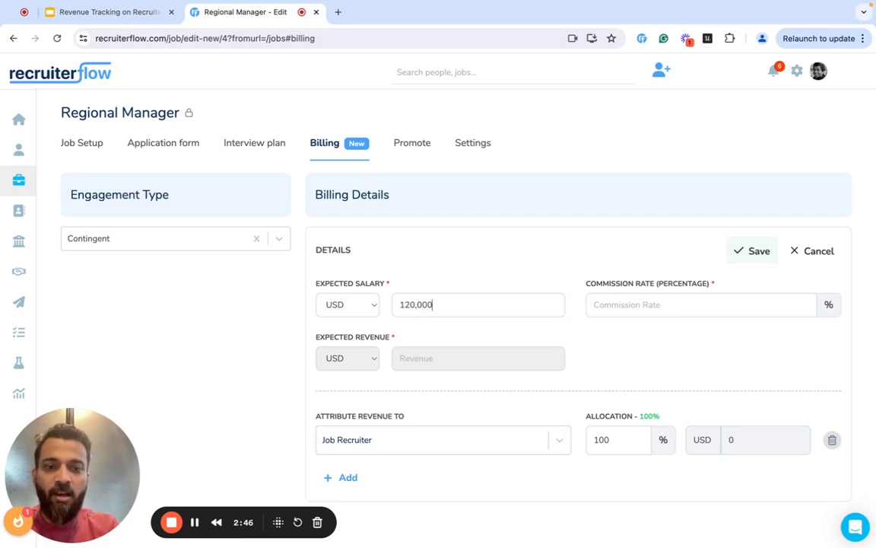
pyautogui.click(652, 302)
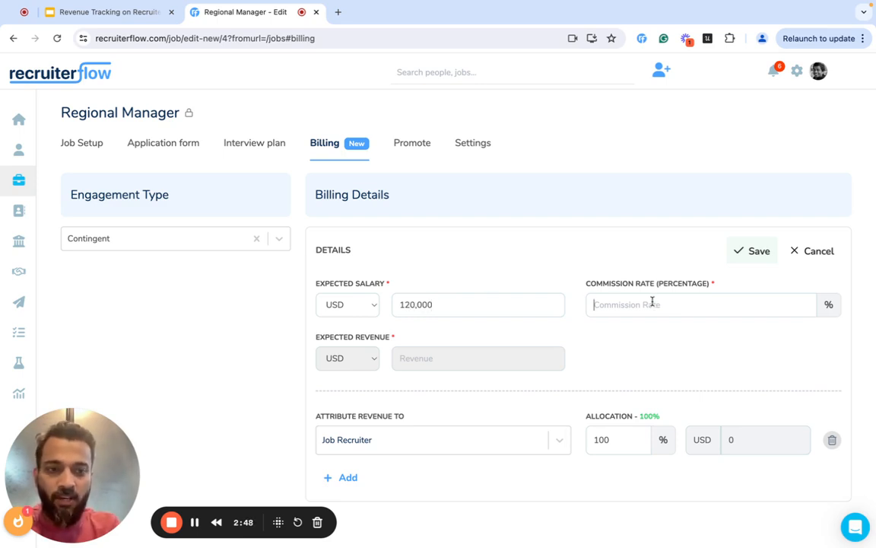
pyautogui.write('20')
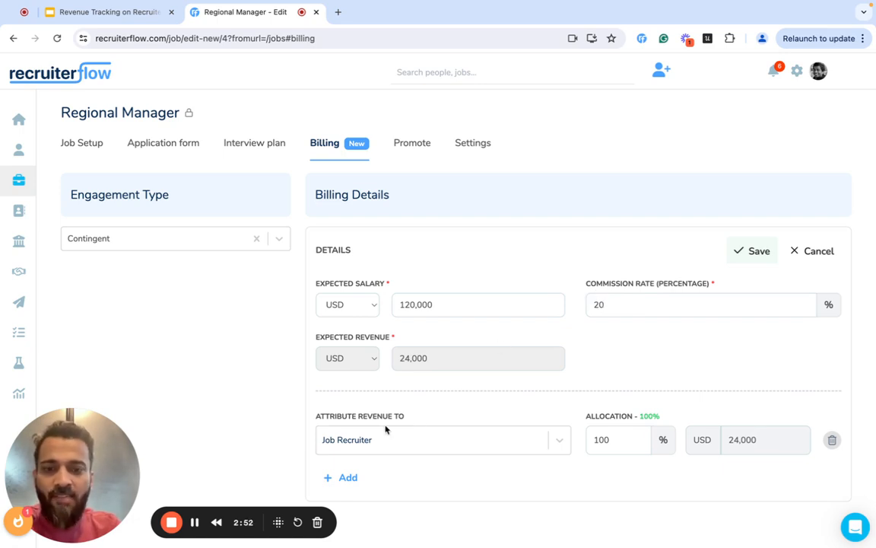
pyautogui.click(452, 440)
pyautogui.click(426, 538)
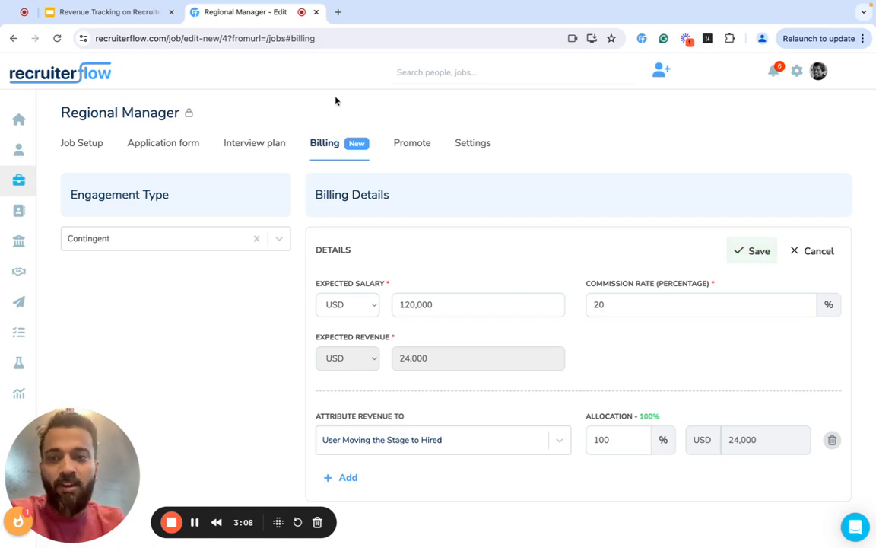
# Change the job's engagement type to Retained, confirming the change with the keyword RETAINED
pyautogui.click(211, 243)
pyautogui.click(158, 288)
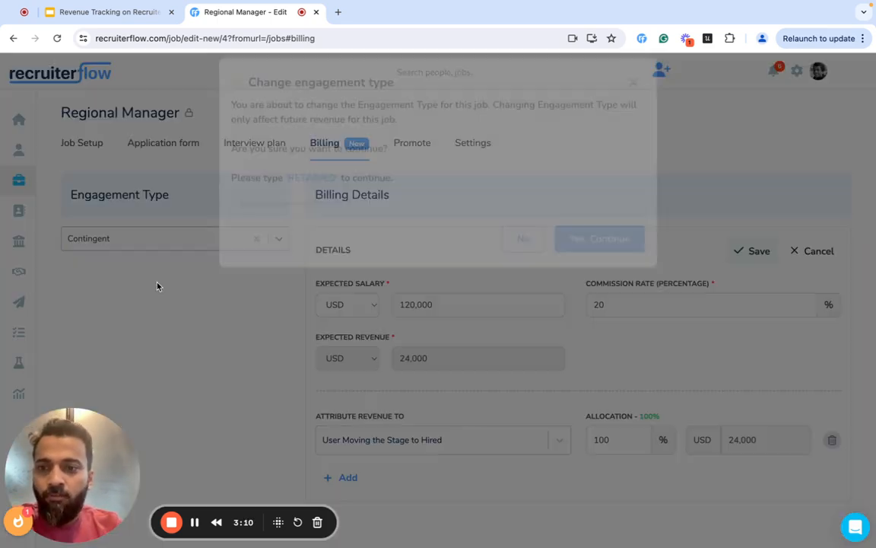
pyautogui.moveTo(287, 203); pyautogui.dragTo(335, 203)
pyautogui.hotkey('ctrl', 'c')
pyautogui.click(303, 229)
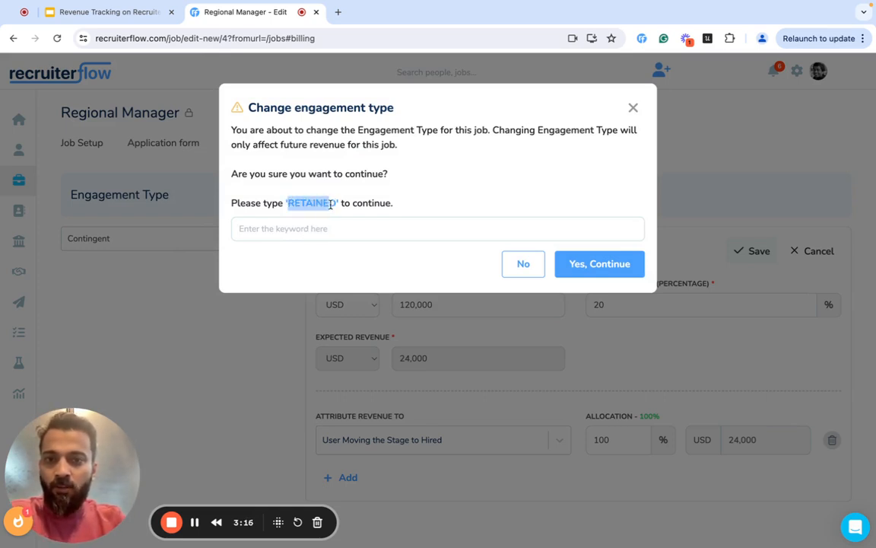
pyautogui.click(293, 232)
pyautogui.hotkey('ctrl', 'v')
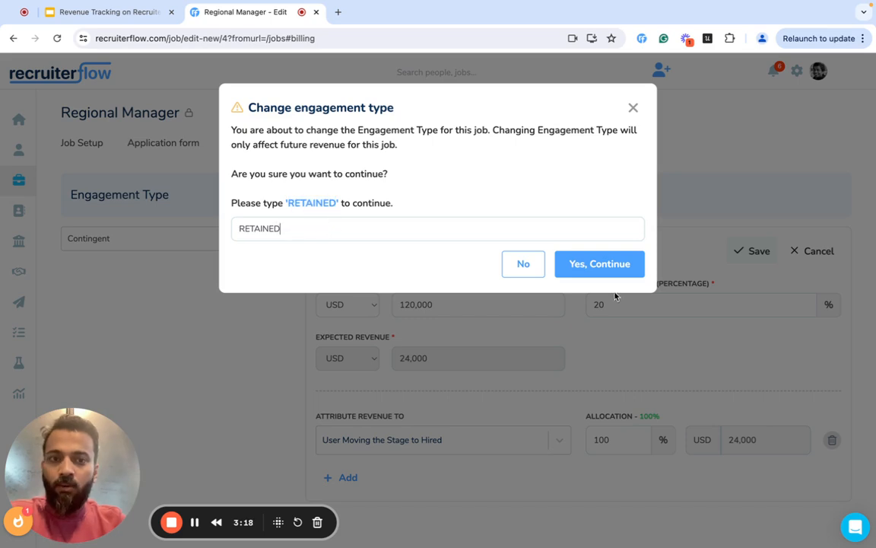
pyautogui.click(621, 263)
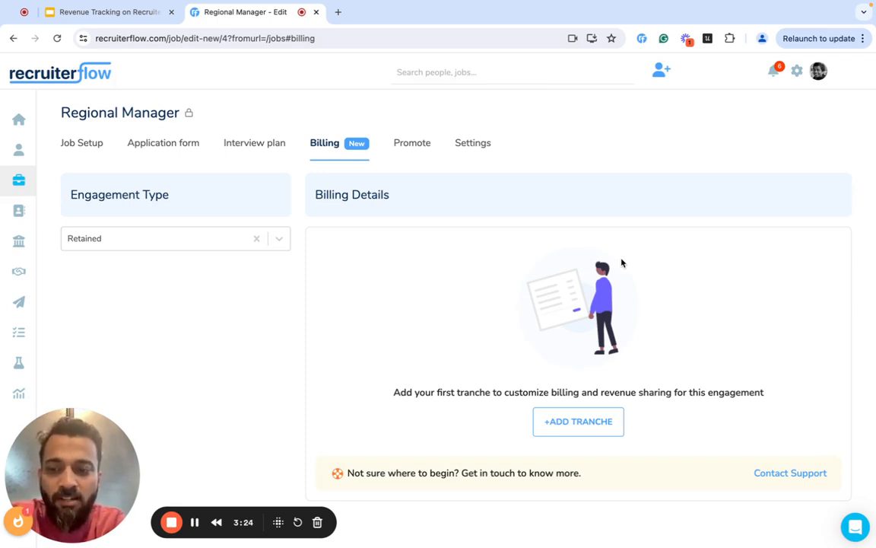
# Add a first tranche that applies when a candidate moves to the Company Submission stage
pyautogui.click(578, 423)
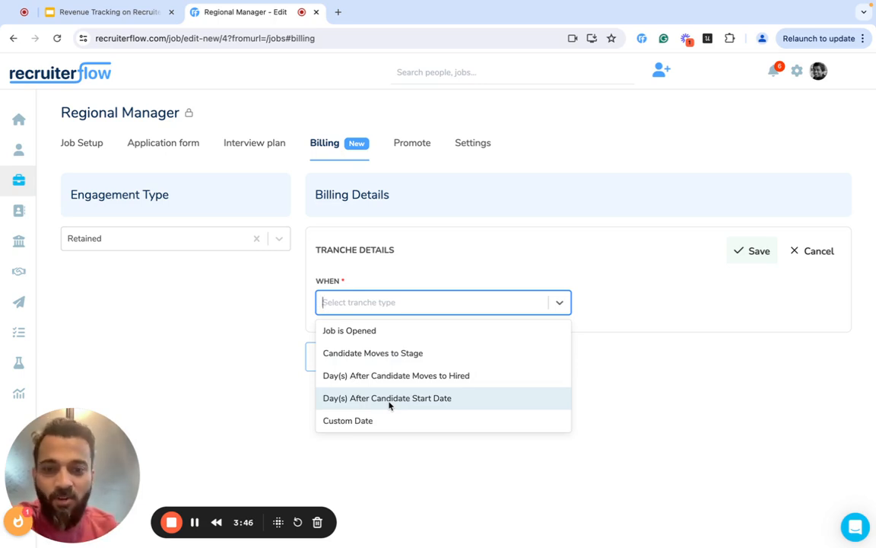
pyautogui.click(415, 334)
pyautogui.click(440, 363)
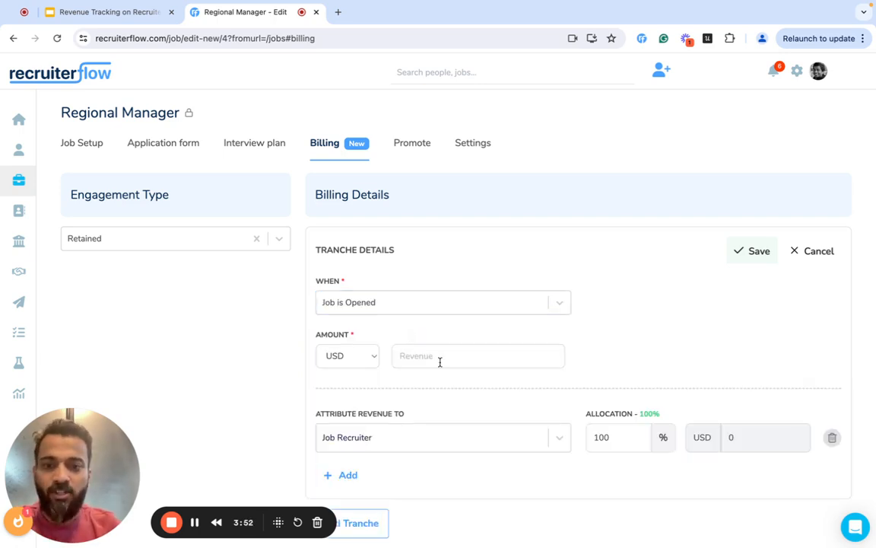
pyautogui.click(522, 303)
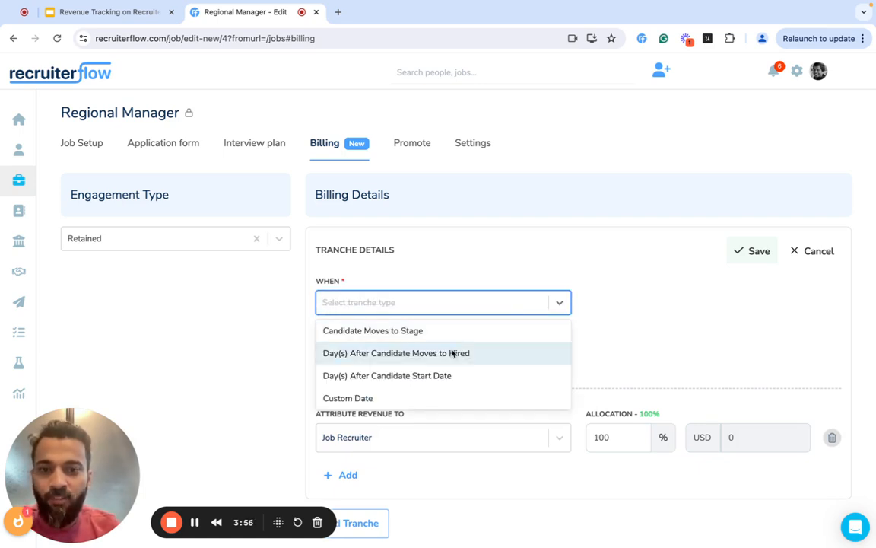
pyautogui.click(451, 340)
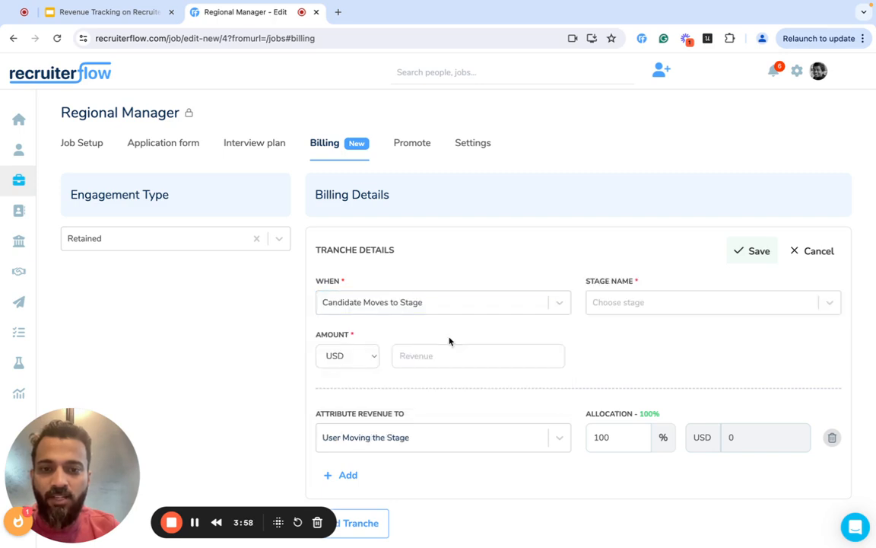
pyautogui.click(649, 307)
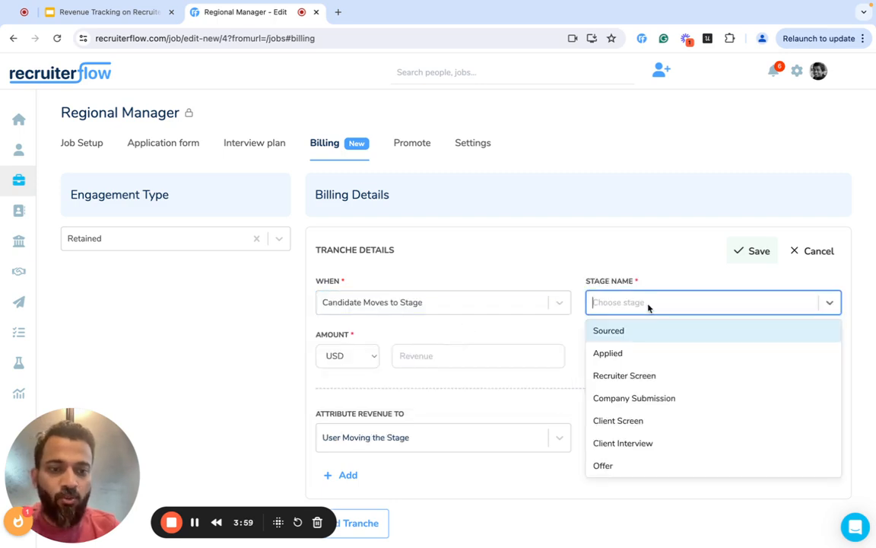
pyautogui.click(649, 400)
# Set the tranche amount to 4,000 USD, keep it attributed to User Moving the Stage, and save the tranche
pyautogui.click(427, 358)
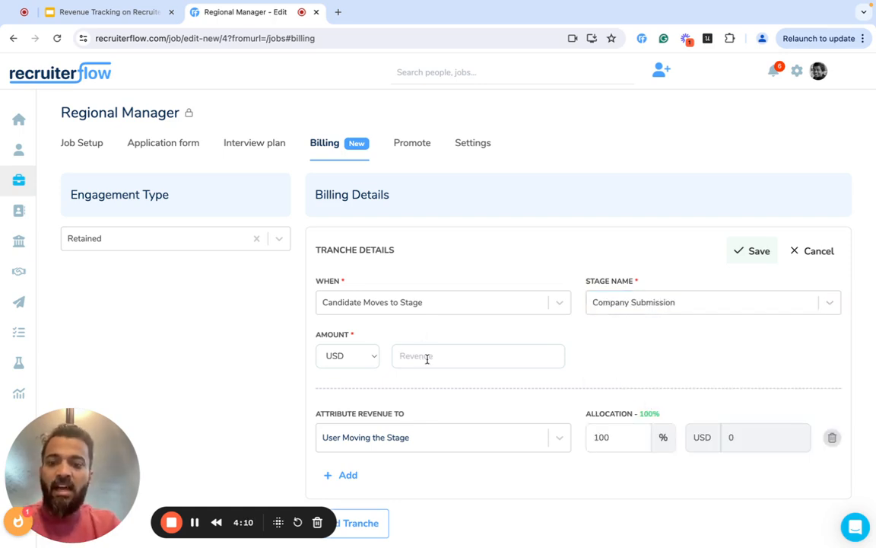
pyautogui.write('400000')
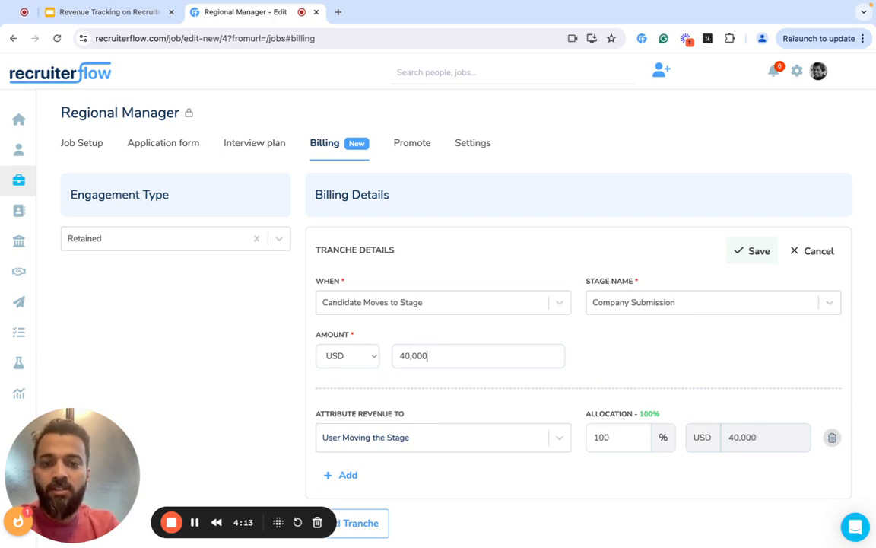
pyautogui.press('BackSpace')
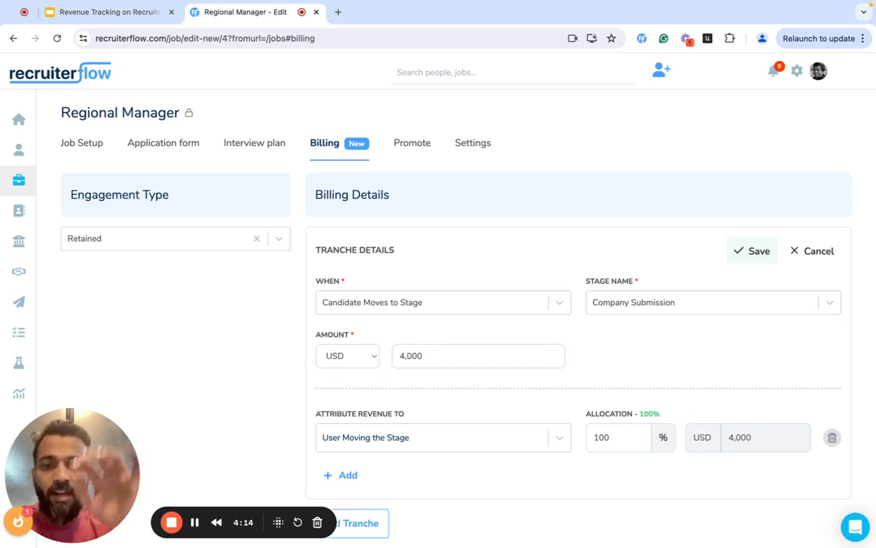
pyautogui.scroll(-1, 460, 431)
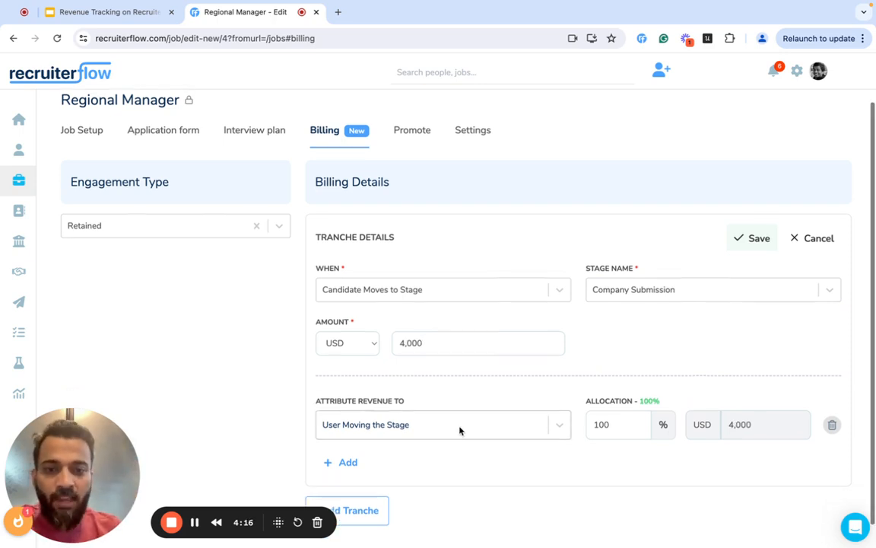
pyautogui.click(468, 405)
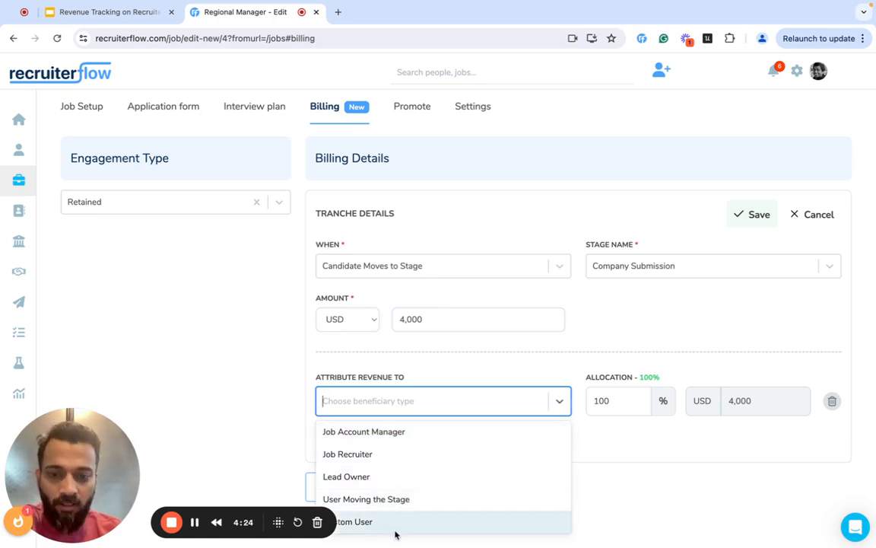
pyautogui.click(607, 450)
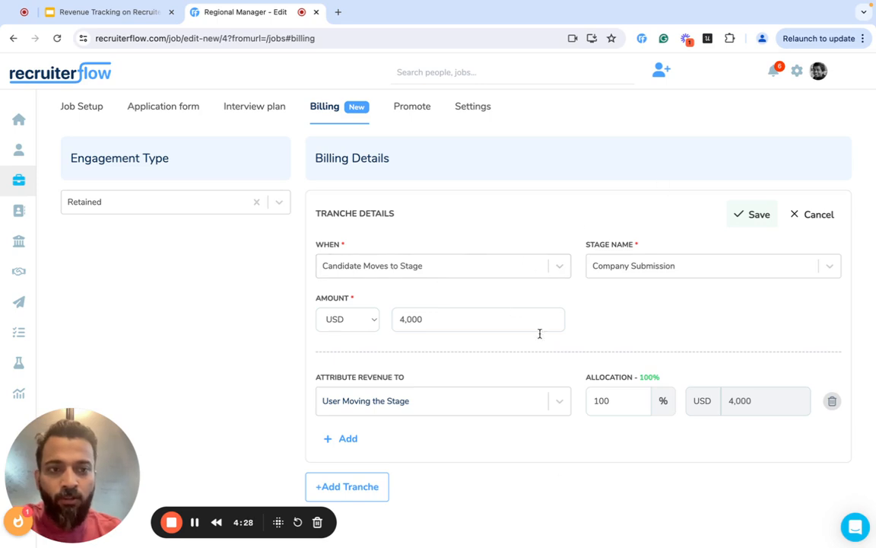
pyautogui.click(749, 227)
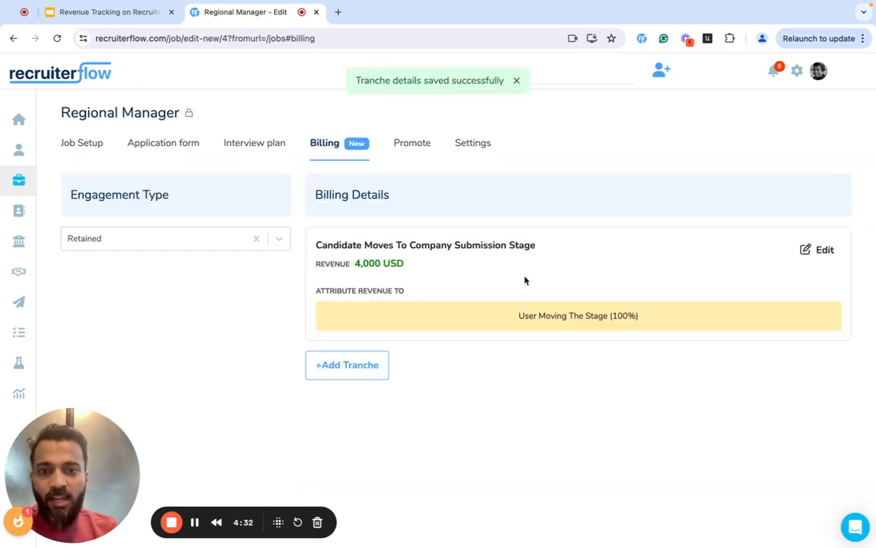
# Add and save a 15,000 USD tranche for Day(s) After Candidate Moves to Hired, attributed to User Moving the Stage to Hired
pyautogui.click(348, 378)
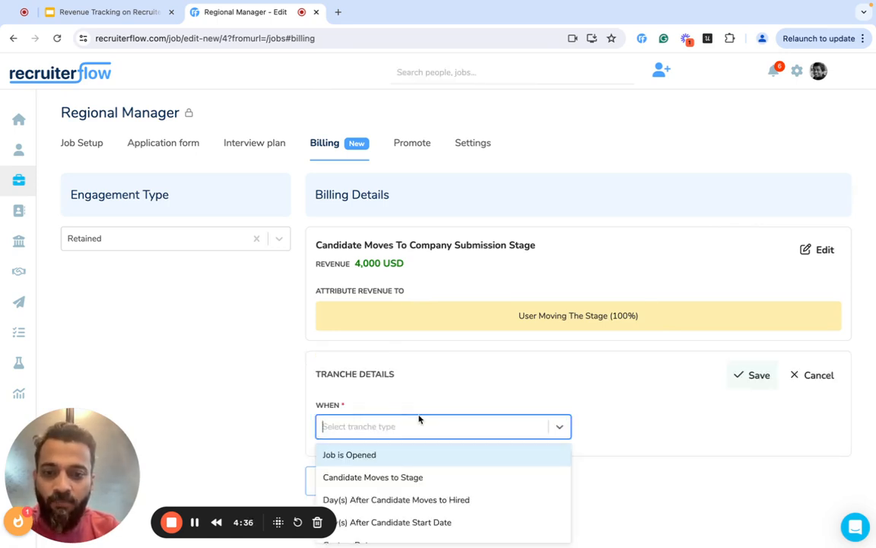
pyautogui.click(450, 502)
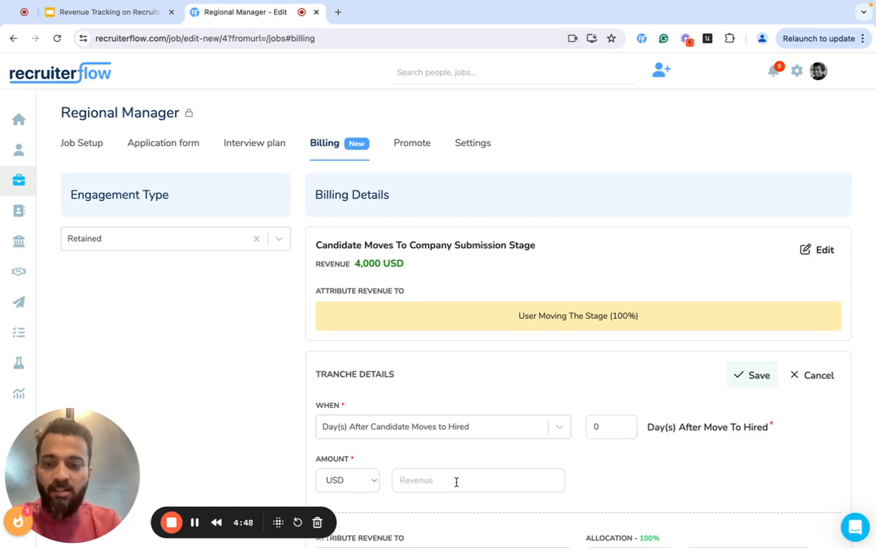
pyautogui.write('15000')
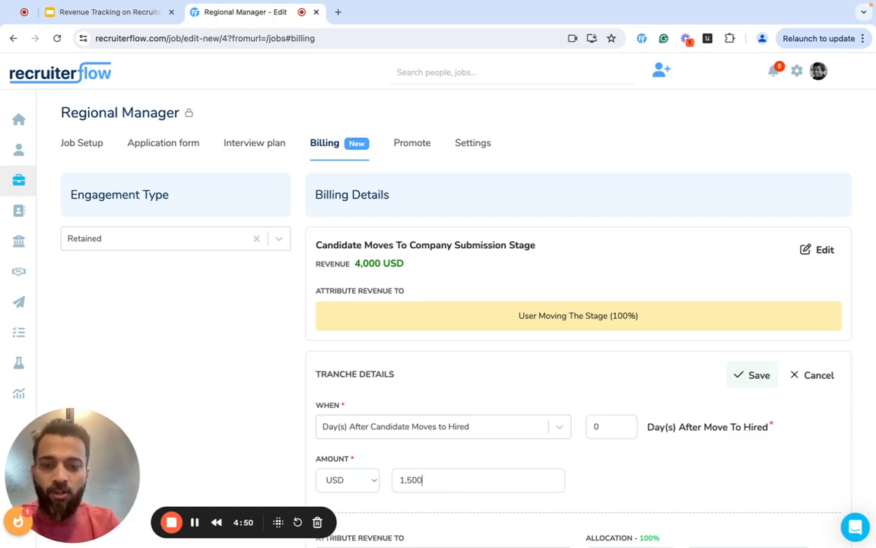
pyautogui.scroll(-2, 538, 486)
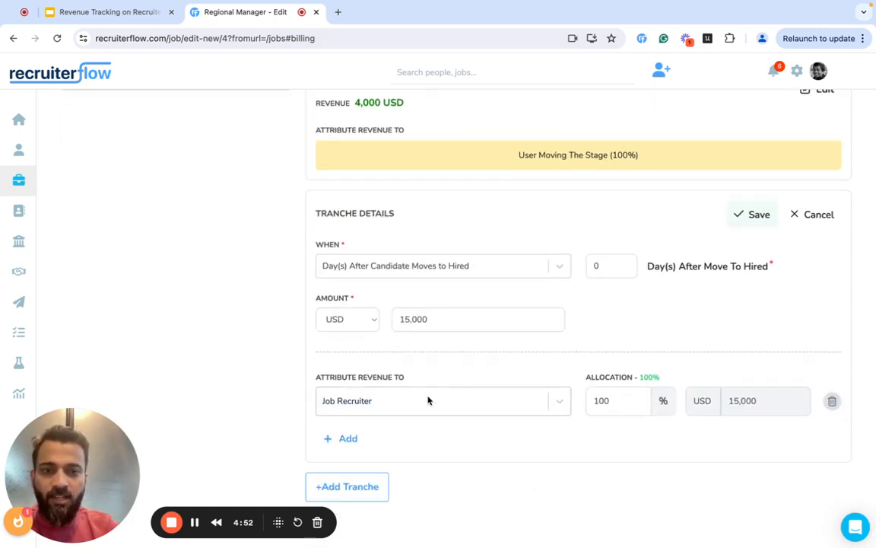
pyautogui.click(429, 401)
pyautogui.click(407, 499)
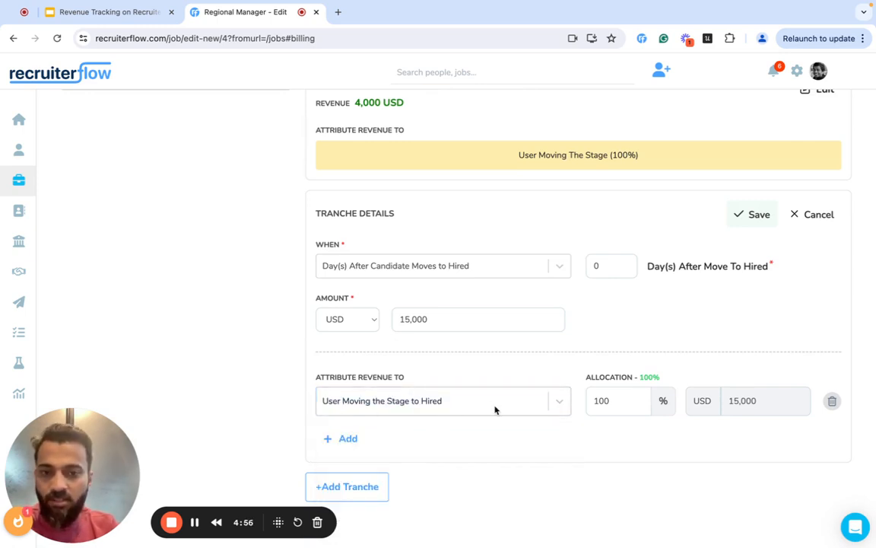
pyautogui.click(759, 224)
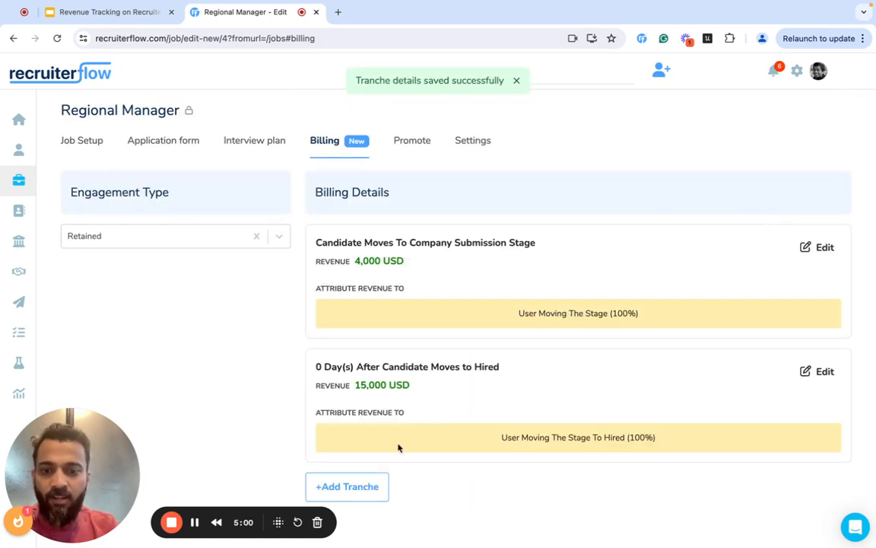
# Add a third tranche that applies 90 Day(s) After Candidate Start Date
pyautogui.click(352, 487)
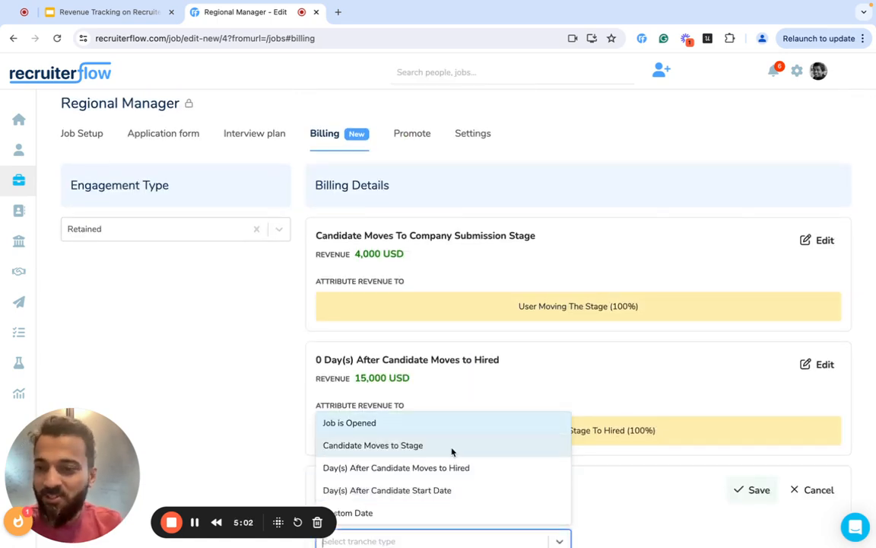
pyautogui.click(439, 490)
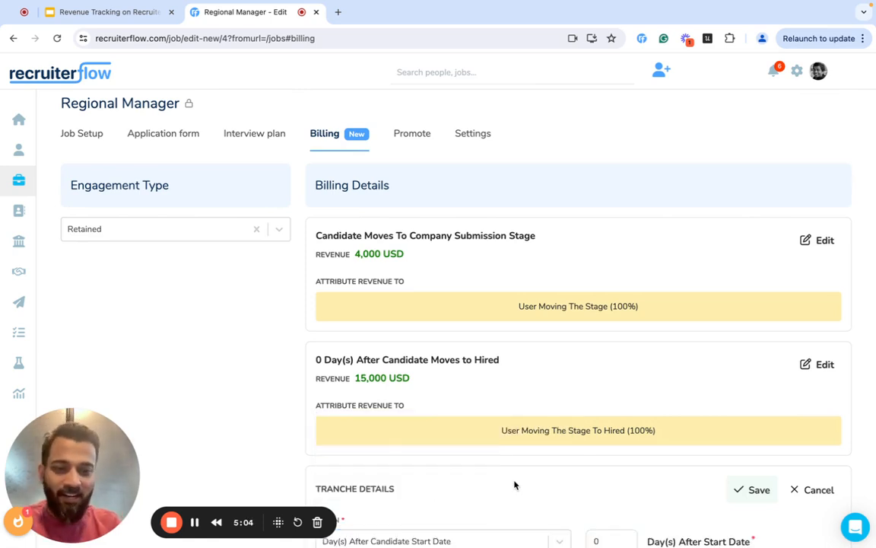
pyautogui.scroll(-3, 512, 484)
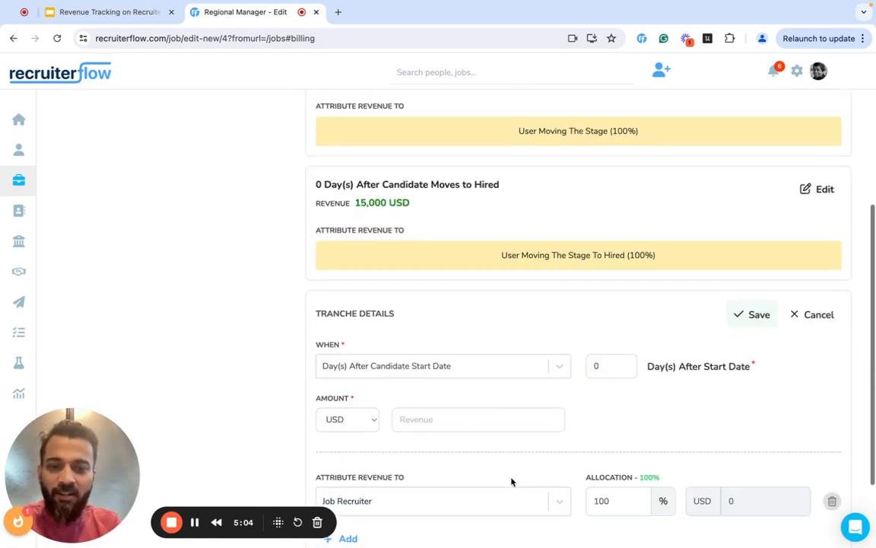
pyautogui.click(601, 368)
pyautogui.press('BackSpace')
pyautogui.write('90')
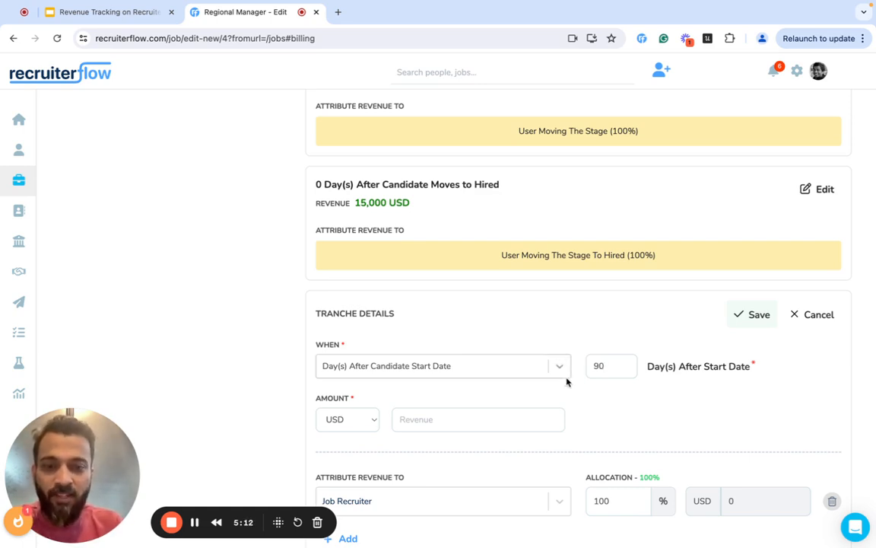
# Set the new tranche's amount to 26,000 USD and attribute its revenue to User Moving the Stage
pyautogui.click(477, 421)
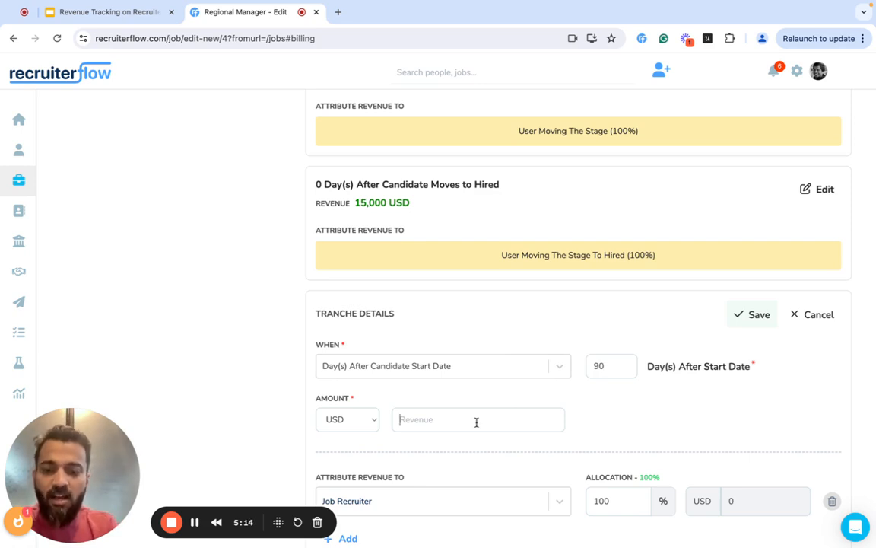
pyautogui.write('2')
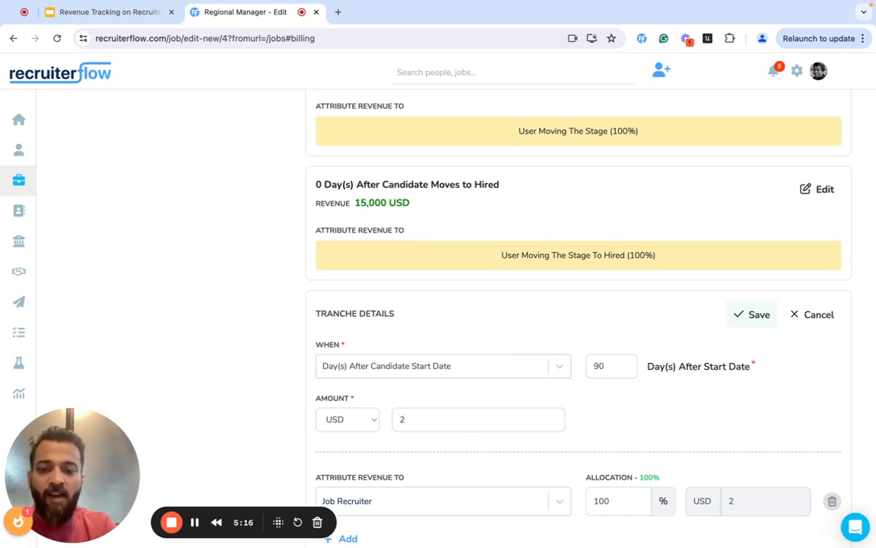
pyautogui.write('6,000')
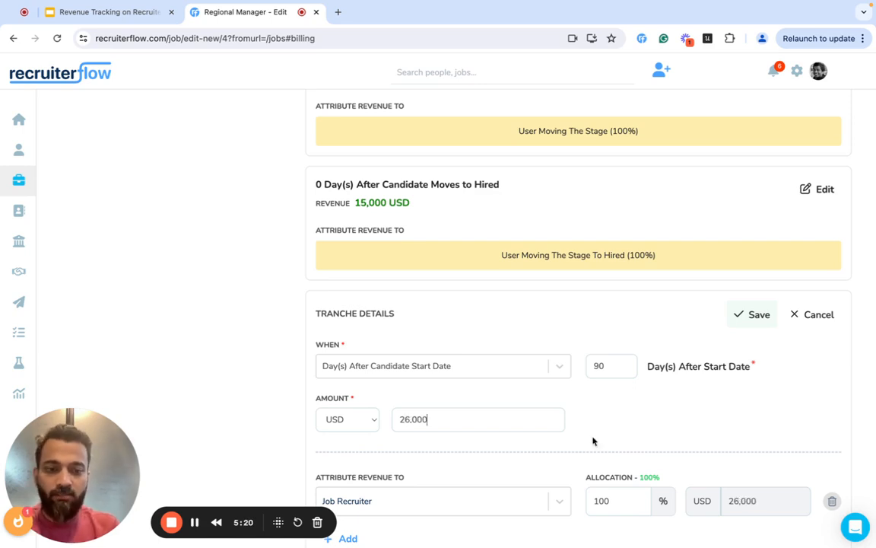
pyautogui.scroll(-2, 531, 429)
pyautogui.click(482, 401)
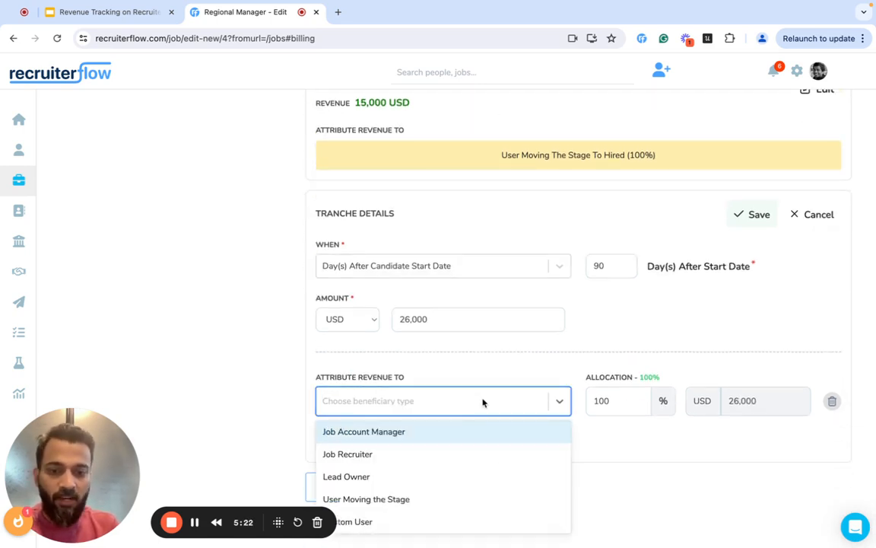
pyautogui.click(426, 499)
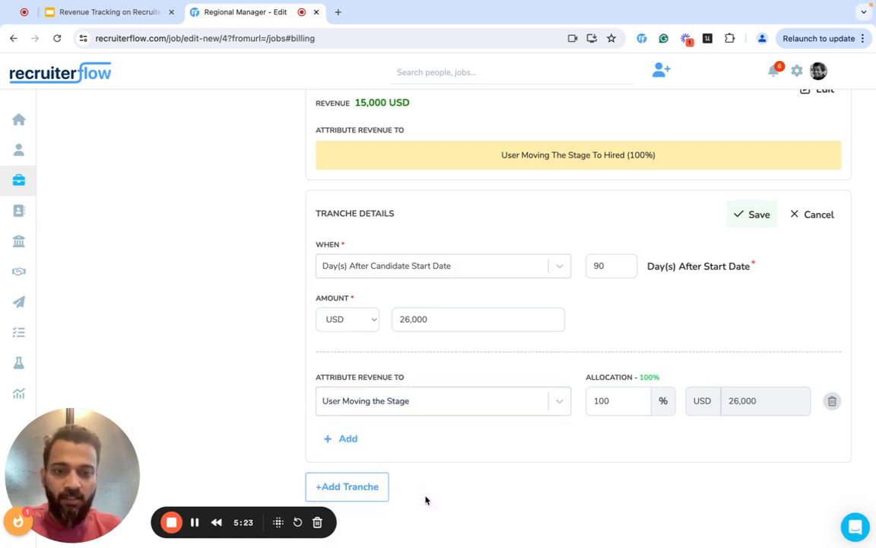
# Add a second beneficiary of type Custom User to the tranche and choose the colleague by name
pyautogui.click(347, 438)
pyautogui.click(387, 534)
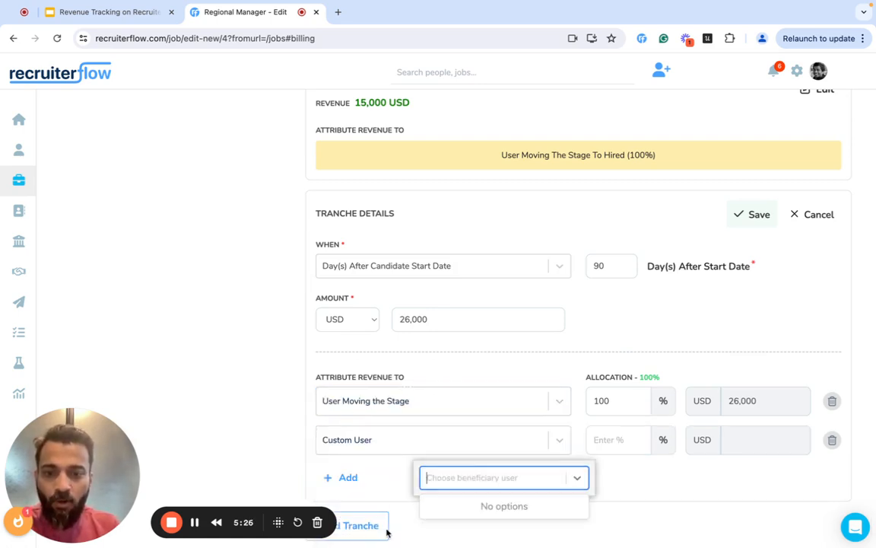
pyautogui.write('qamri')
pyautogui.press('BackSpace')
pyautogui.press('BackSpace')
pyautogui.press('BackSpace')
pyautogui.press('BackSpace')
pyautogui.press('BackSpace')
pyautogui.write('amri')
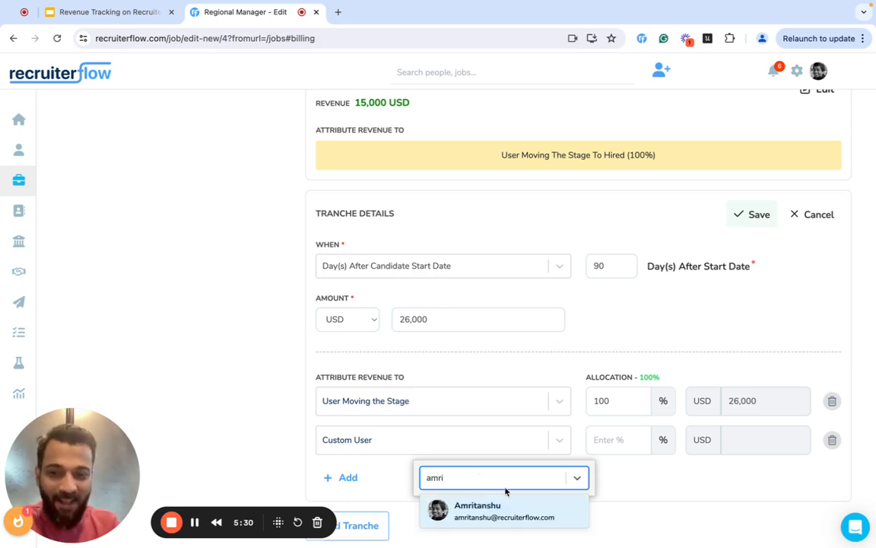
pyautogui.click(525, 516)
# Split the tranche's allocation 50% to User Moving the Stage and 50% to the custom user, and save the tranche
pyautogui.click(615, 401)
pyautogui.press('BackSpace')
pyautogui.press('BackSpace')
pyautogui.press('BackSpace')
pyautogui.write('50')
pyautogui.click(615, 440)
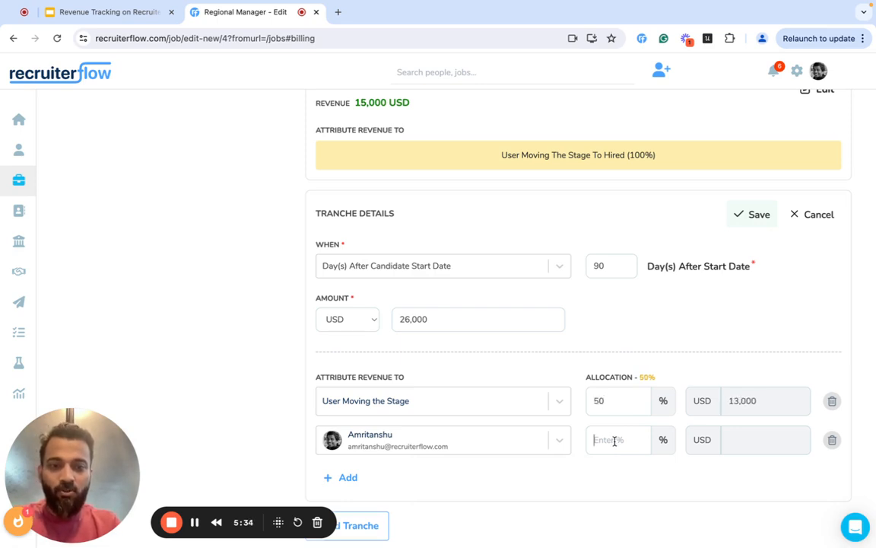
pyautogui.write('50')
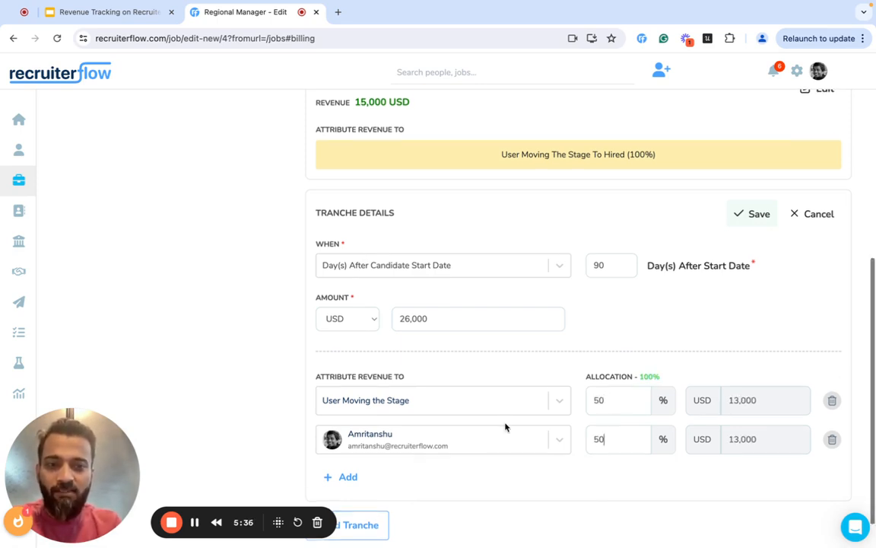
pyautogui.scroll(-1, 769, 151)
pyautogui.click(749, 202)
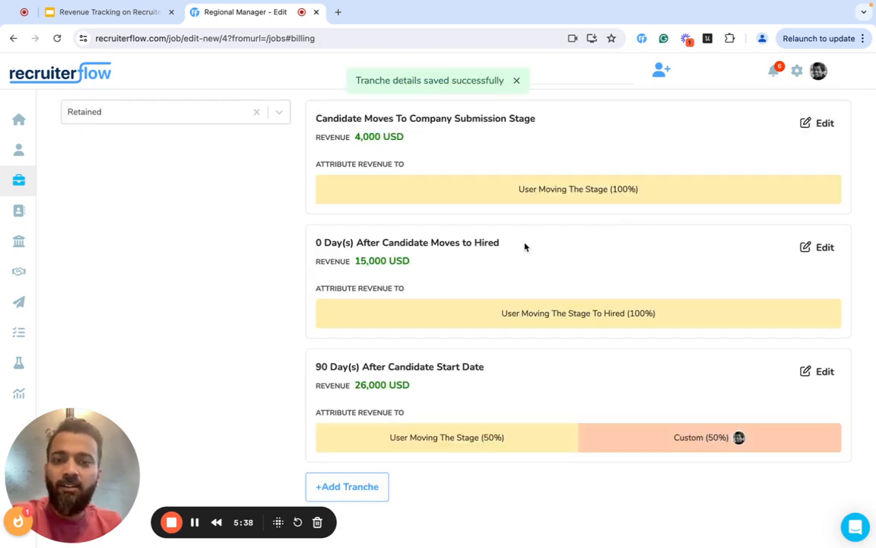
pyautogui.scroll(1, 431, 265)
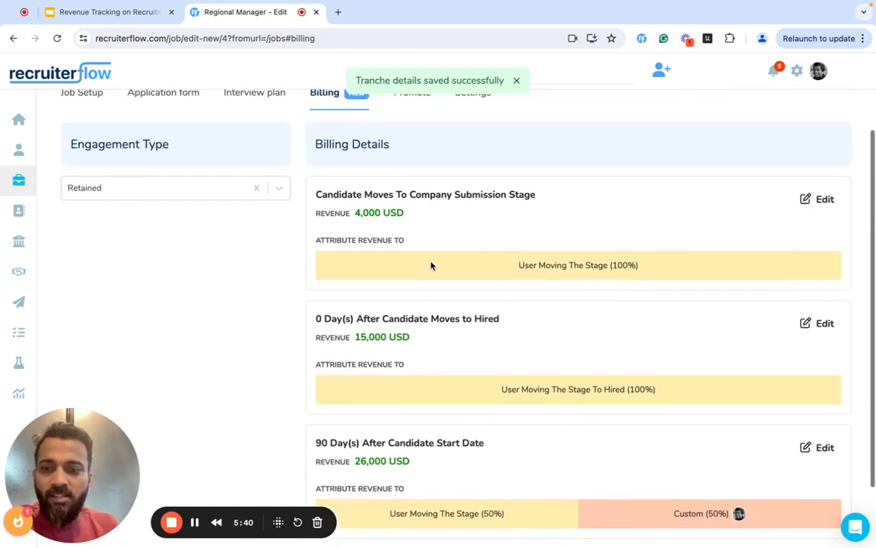
pyautogui.scroll(-1, 430, 265)
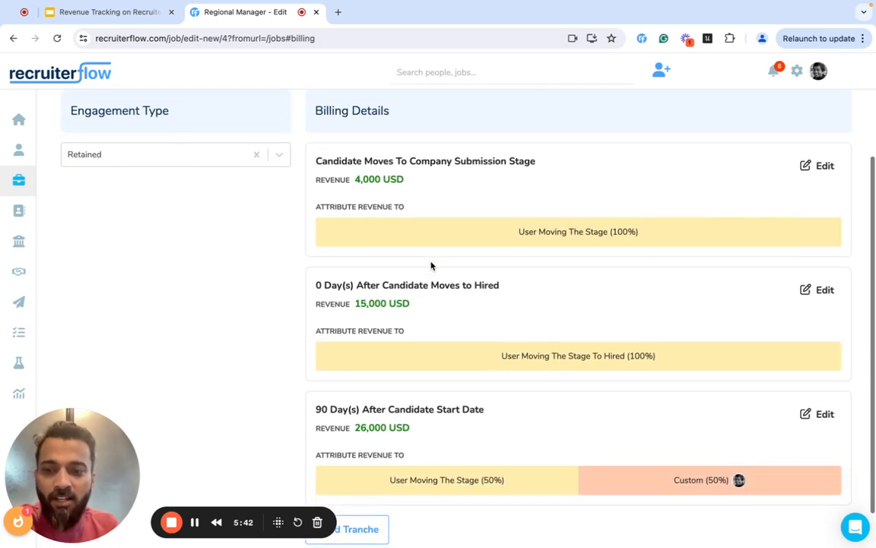
pyautogui.scroll(-1, 431, 266)
pyautogui.scroll(1, 431, 265)
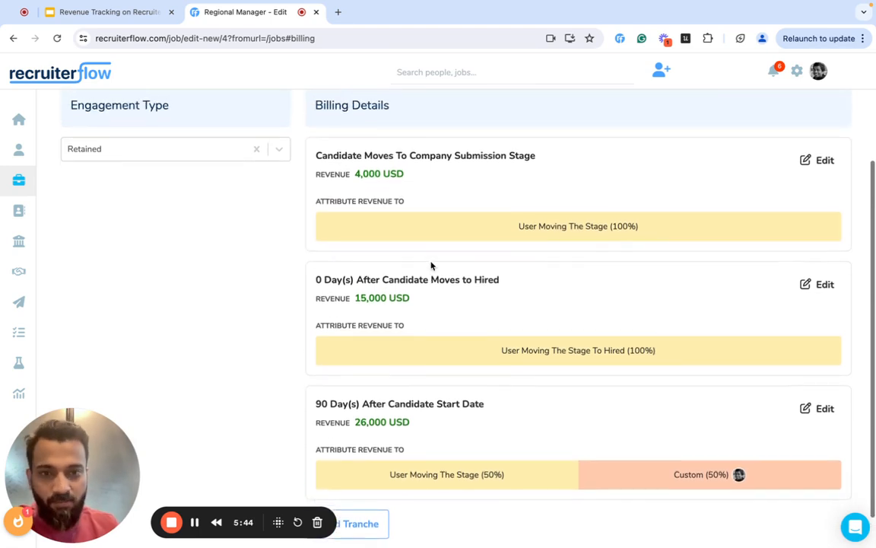
pyautogui.scroll(-1, 431, 266)
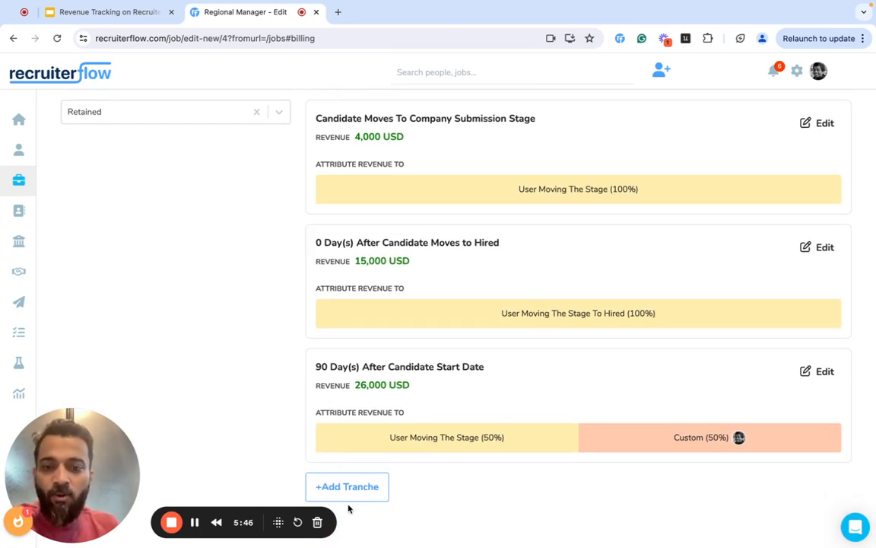
# Change the job's engagement type to Contract, confirming the change with the keyword CONTRACT
pyautogui.scroll(1, 380, 184)
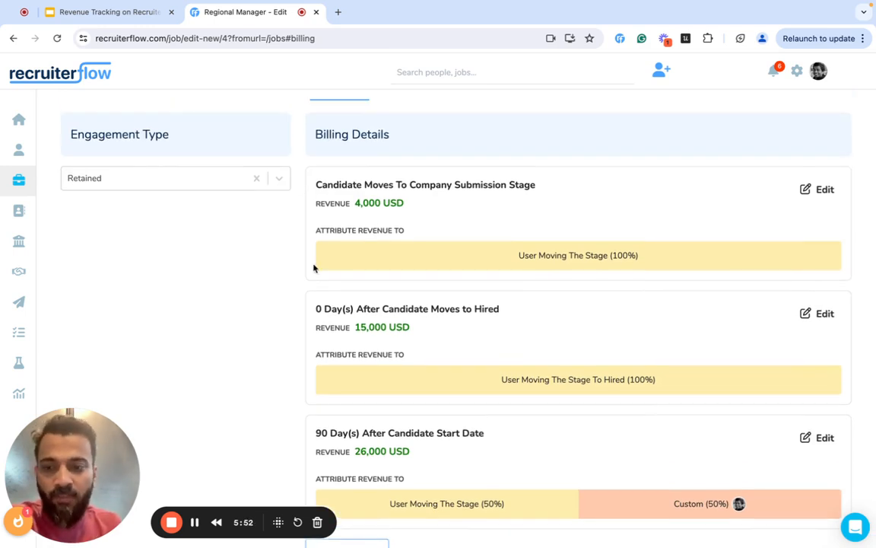
pyautogui.click(279, 178)
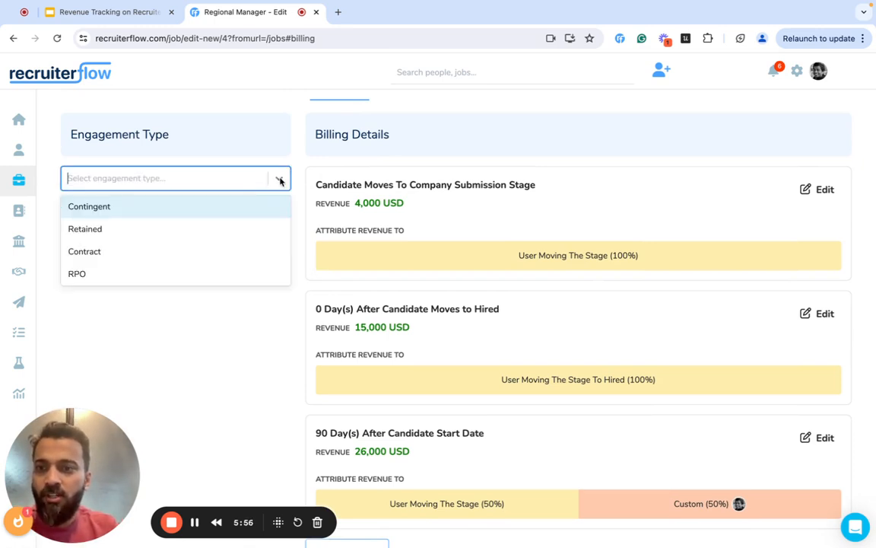
pyautogui.click(145, 255)
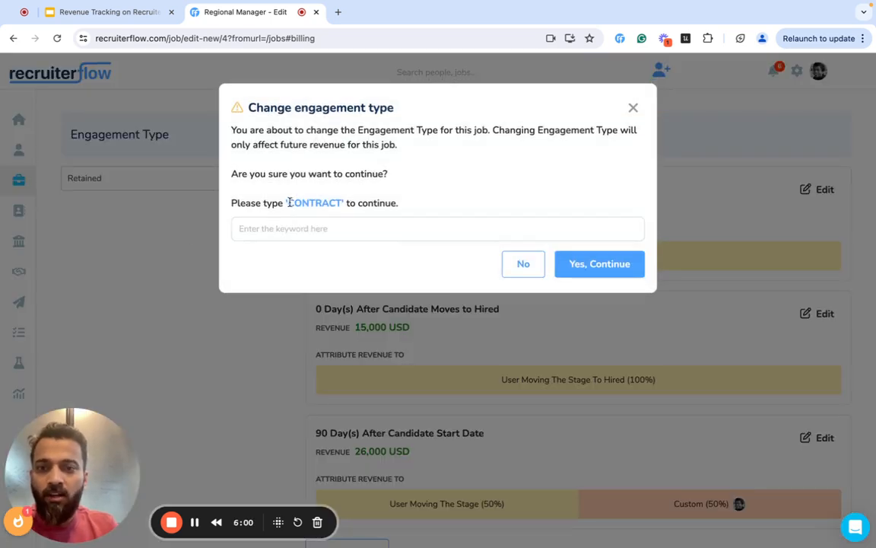
pyautogui.doubleClick(289, 201)
pyautogui.hotkey('ctrl', 'c')
pyautogui.click(319, 228)
pyautogui.hotkey('ctrl', 'v')
pyautogui.click(636, 266)
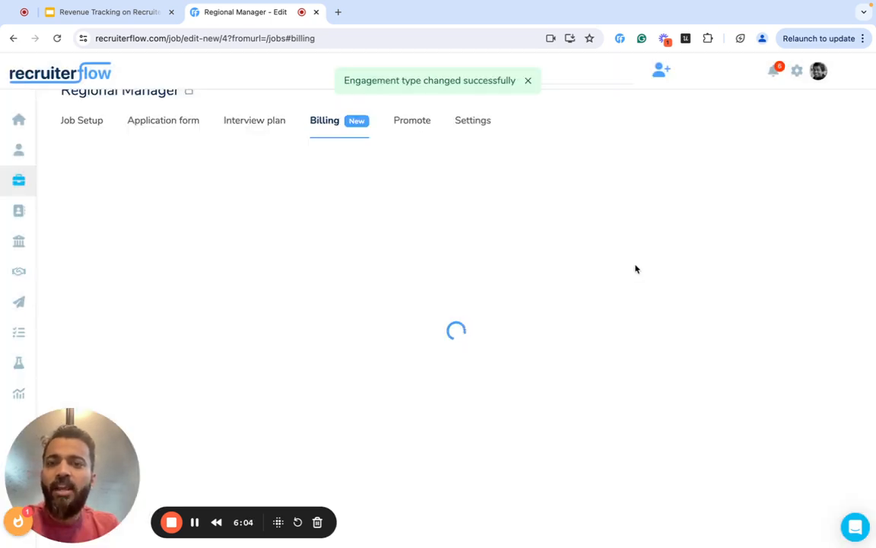
pyautogui.click(606, 428)
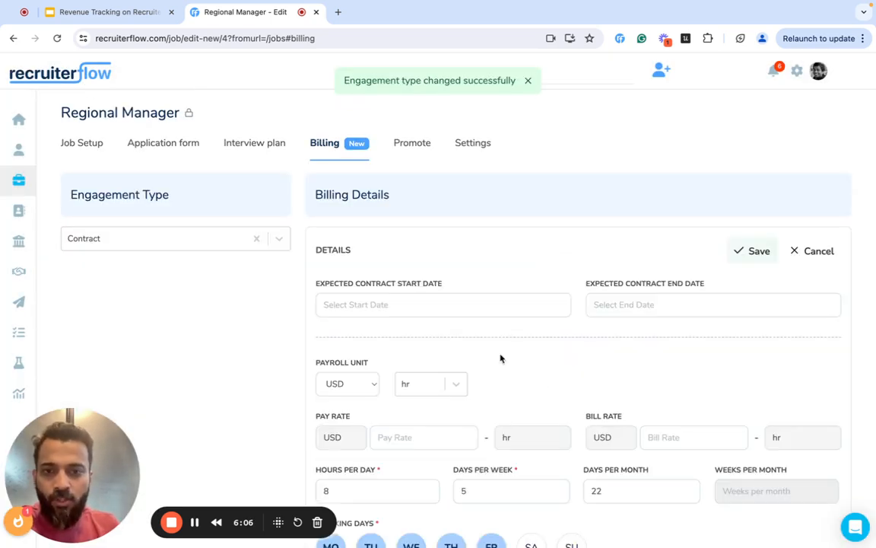
# Set the expected contract start date to 1st Oct 2024
pyautogui.click(393, 304)
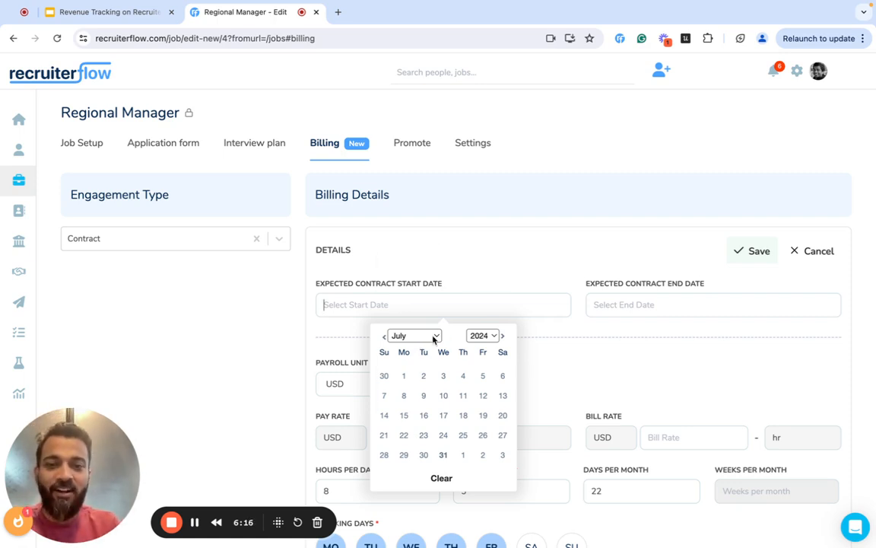
pyautogui.click(435, 335)
pyautogui.click(416, 373)
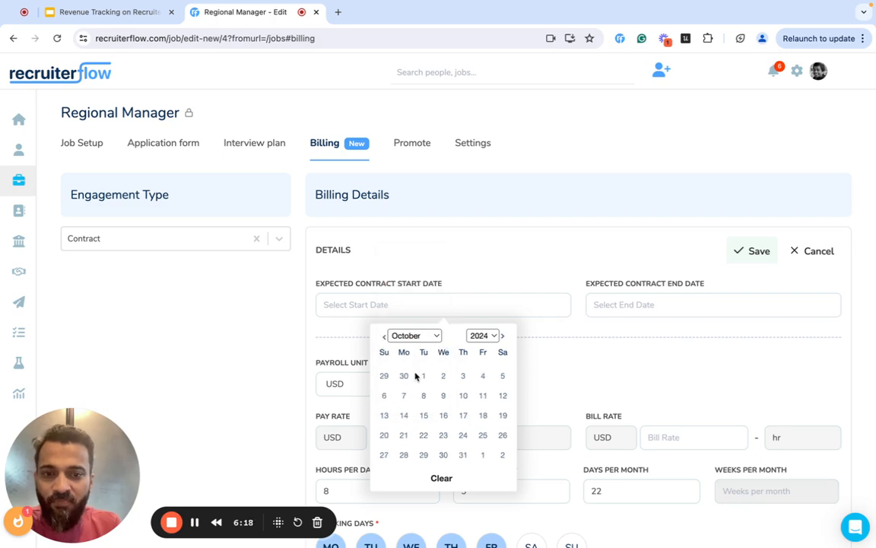
pyautogui.click(424, 378)
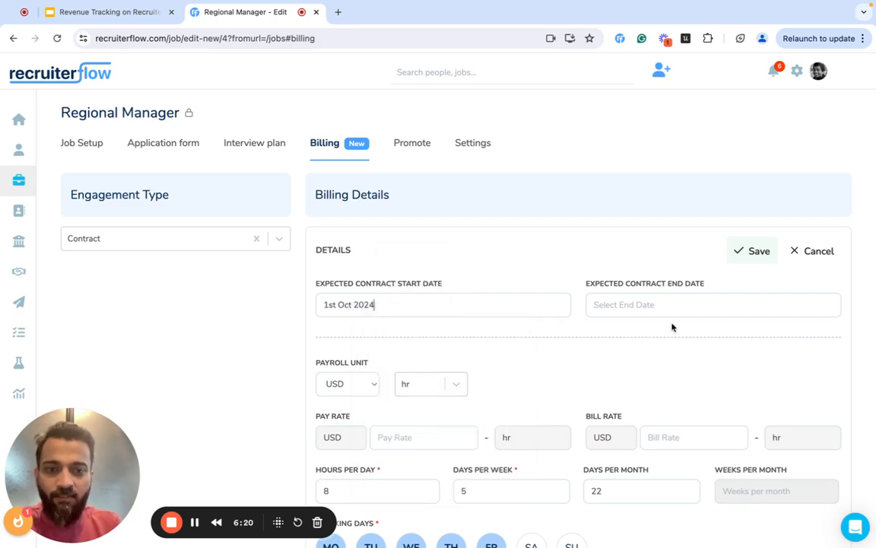
# Set the expected contract end date to 31st Mar 2025
pyautogui.click(706, 305)
pyautogui.click(753, 336)
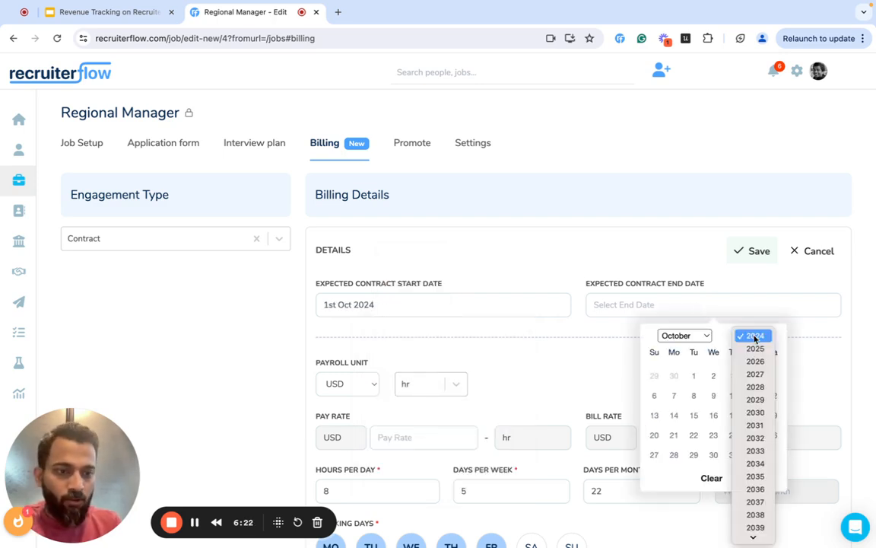
pyautogui.click(755, 349)
pyautogui.click(700, 337)
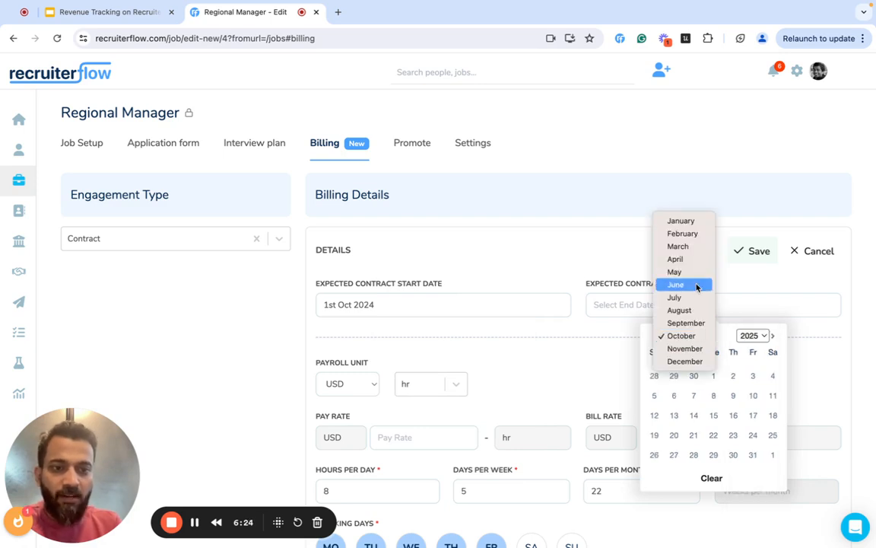
pyautogui.click(698, 247)
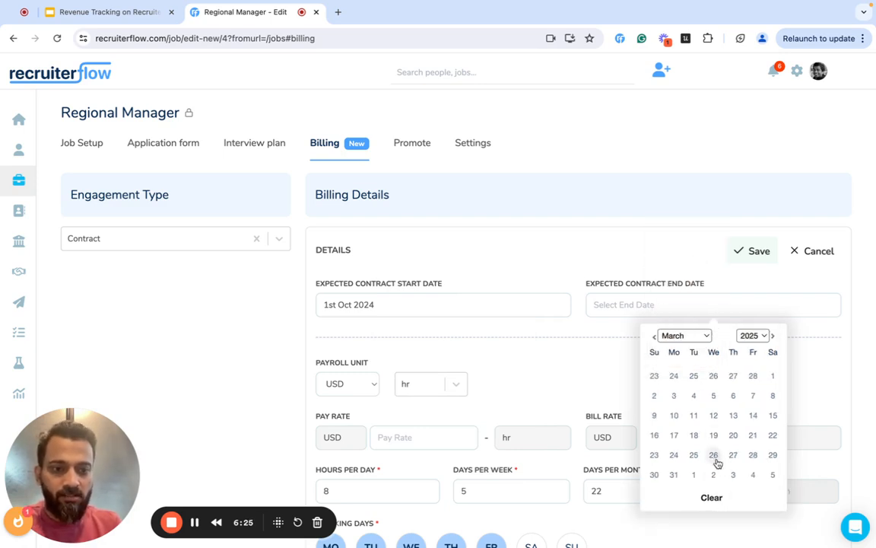
pyautogui.click(674, 475)
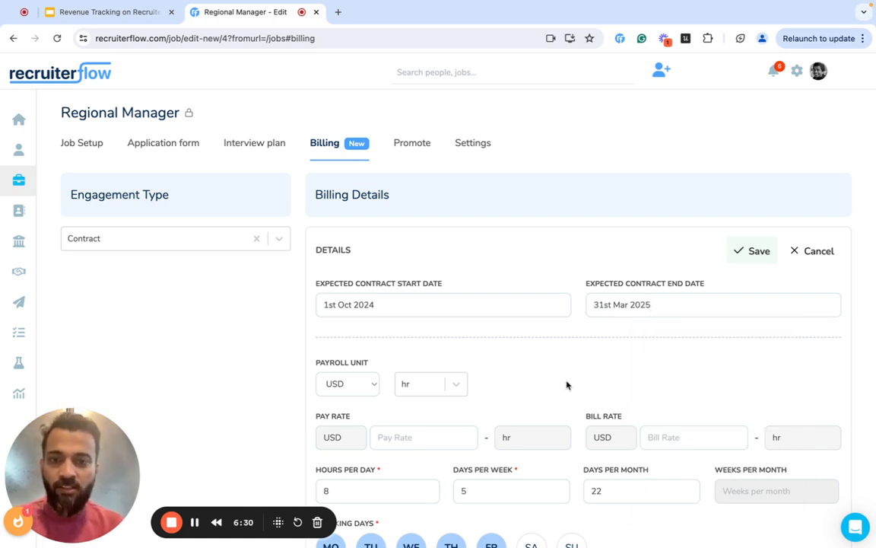
# Set the payroll unit's frequency to week and enter a pay rate of 1500 USD per week
pyautogui.scroll(-2, 472, 381)
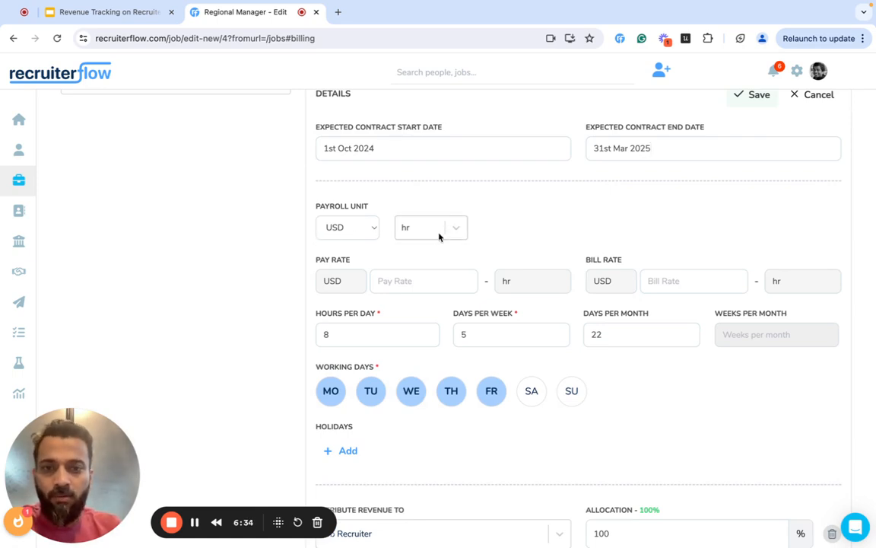
pyautogui.click(438, 233)
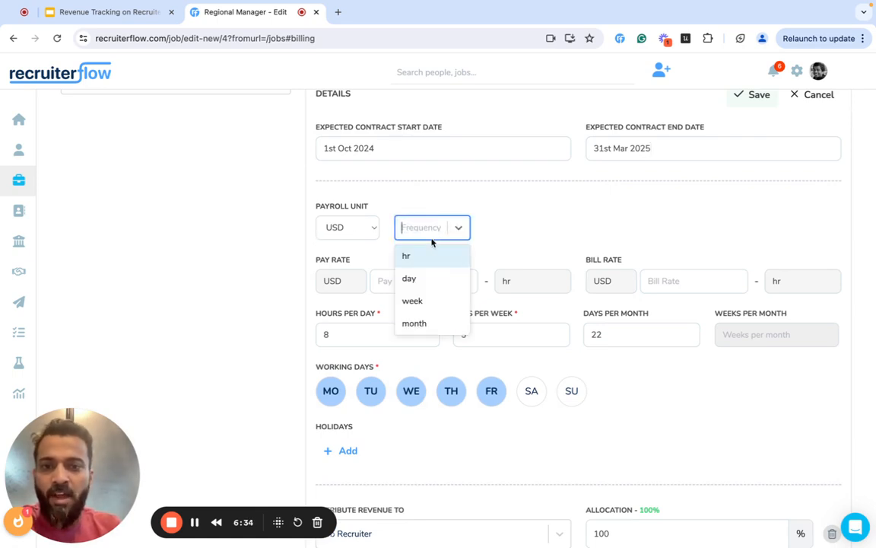
pyautogui.click(434, 301)
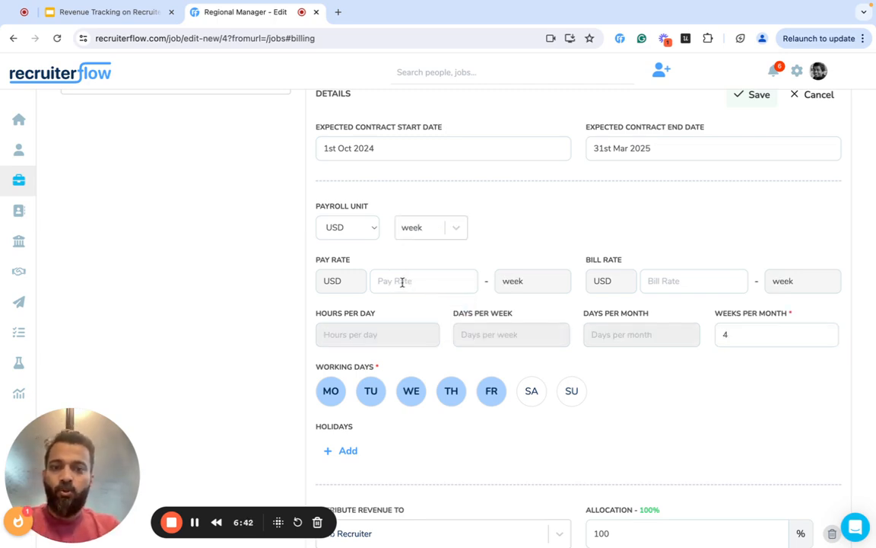
pyautogui.write('8')
pyautogui.press('BackSpace')
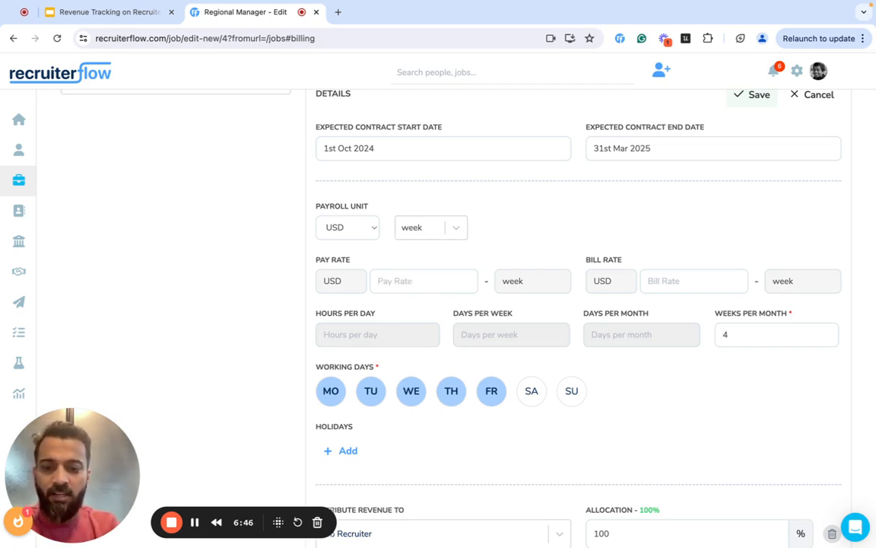
pyautogui.write('1500')
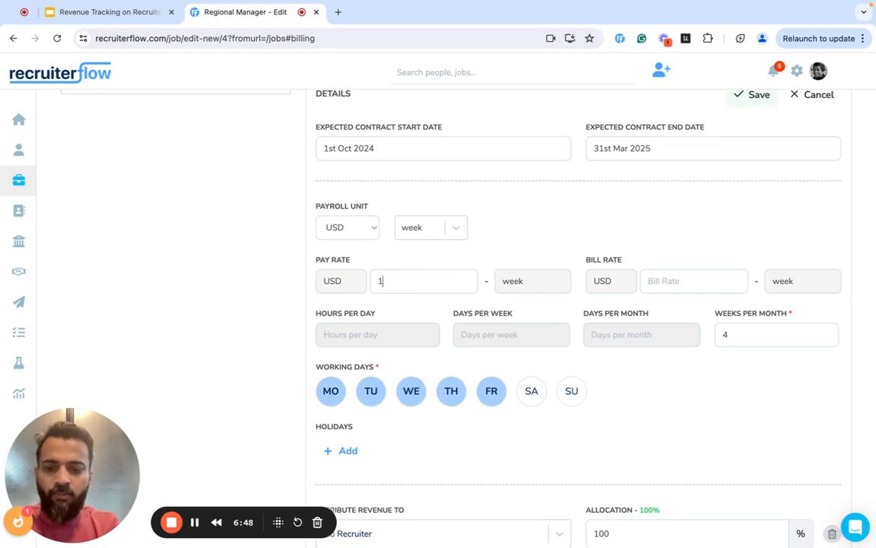
# Set the contract's bill rate to 20,000 USD per week and the weeks per month to 2
pyautogui.click(689, 287)
pyautogui.write('20,000')
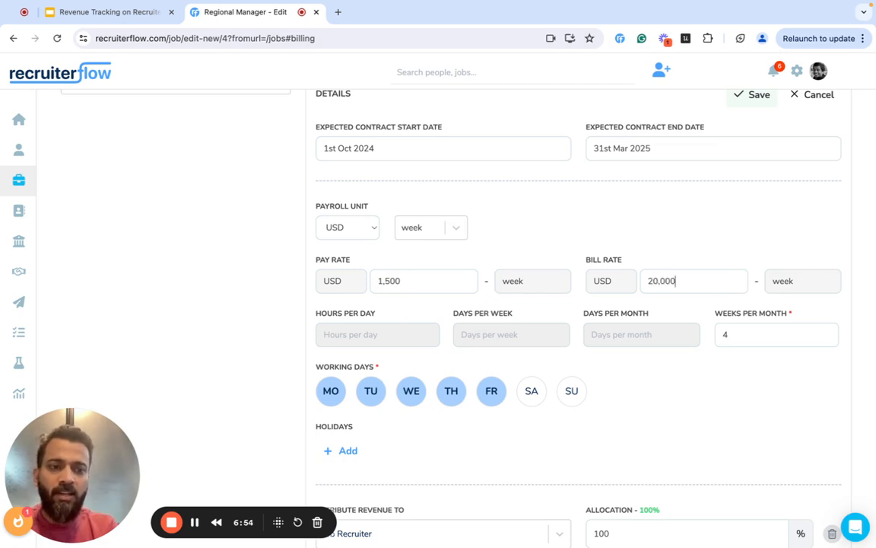
pyautogui.click(742, 332)
pyautogui.press('BackSpace')
pyautogui.write('2')
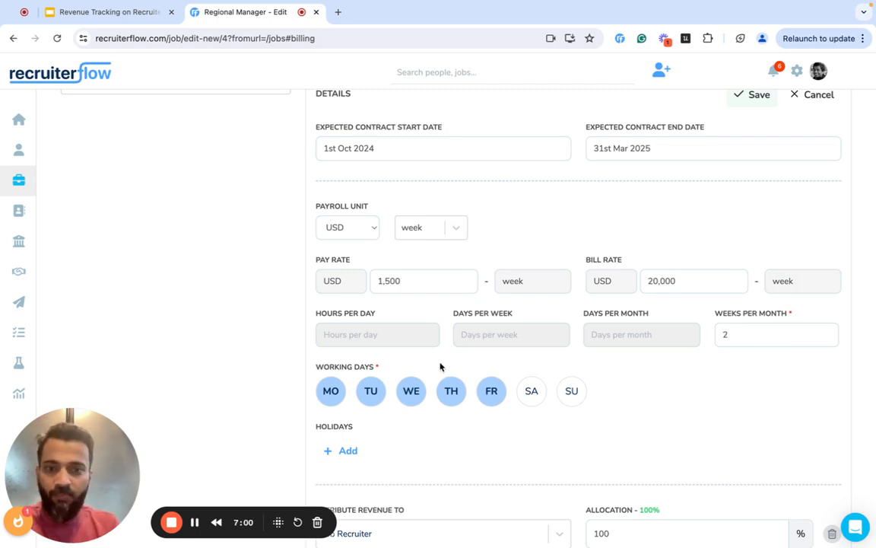
pyautogui.click(429, 233)
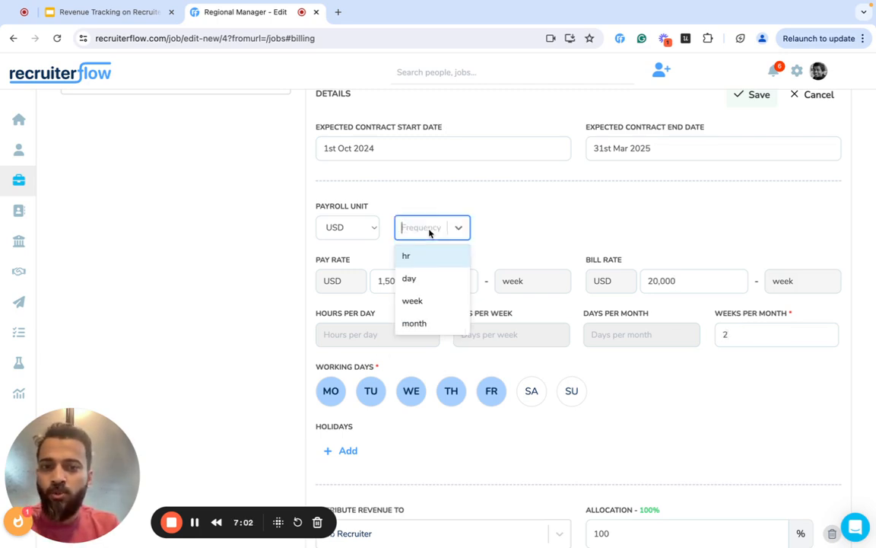
pyautogui.click(559, 214)
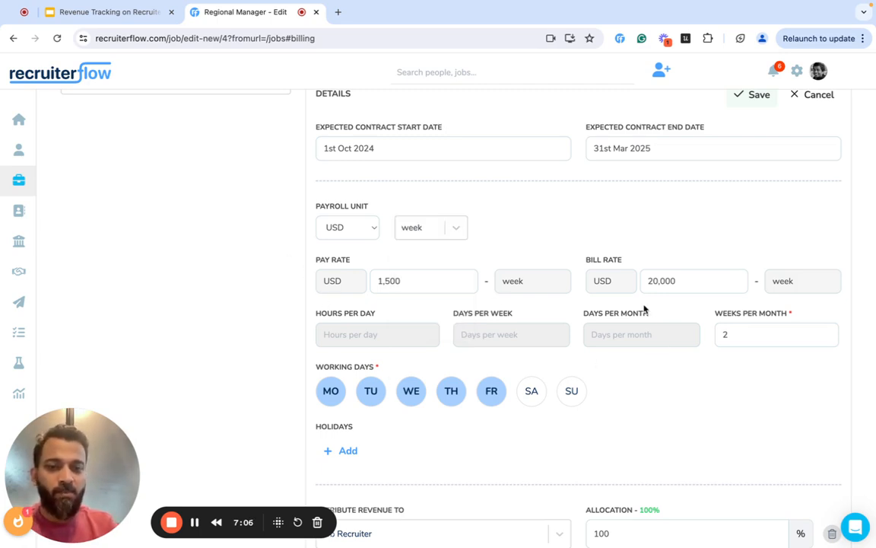
# Remove Thursday and Friday from the contract's working days
pyautogui.scroll(-1, 593, 404)
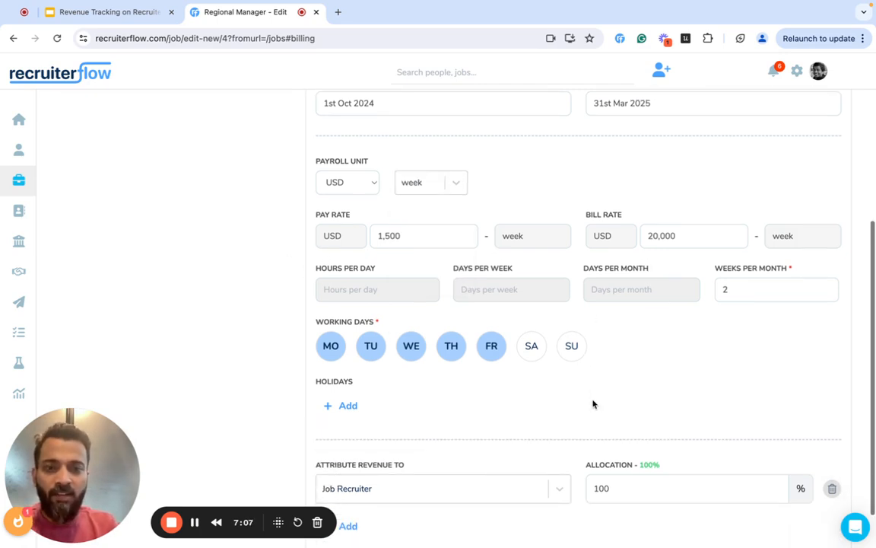
pyautogui.click(452, 348)
pyautogui.click(489, 353)
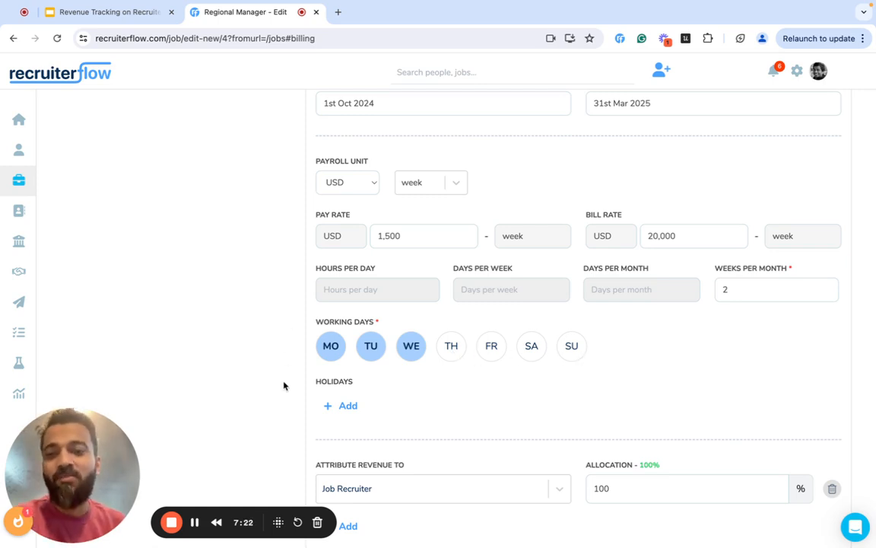
# Attribute the contract revenue to Job Recruiter and save the billing details
pyautogui.scroll(-1, 452, 407)
pyautogui.scroll(2, 452, 407)
pyautogui.scroll(-3, 452, 407)
pyautogui.scroll(-1, 456, 422)
pyautogui.click(473, 447)
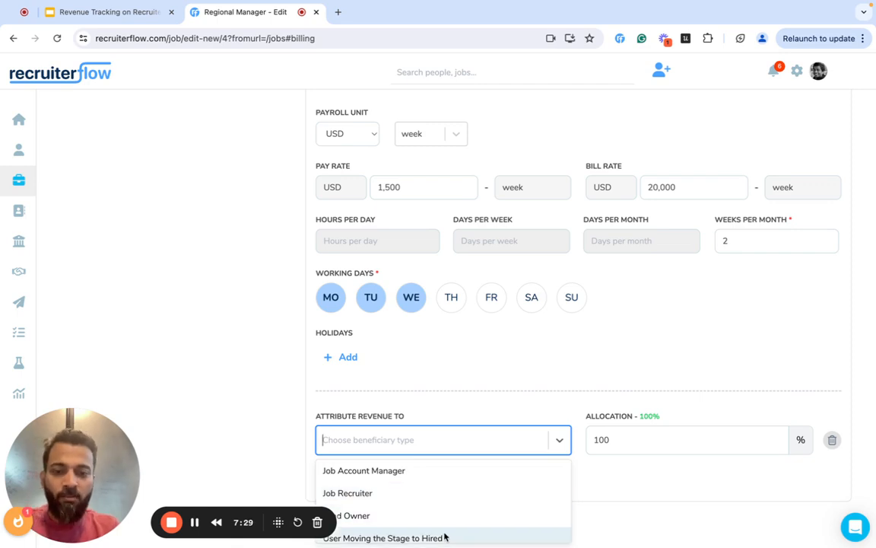
pyautogui.click(450, 493)
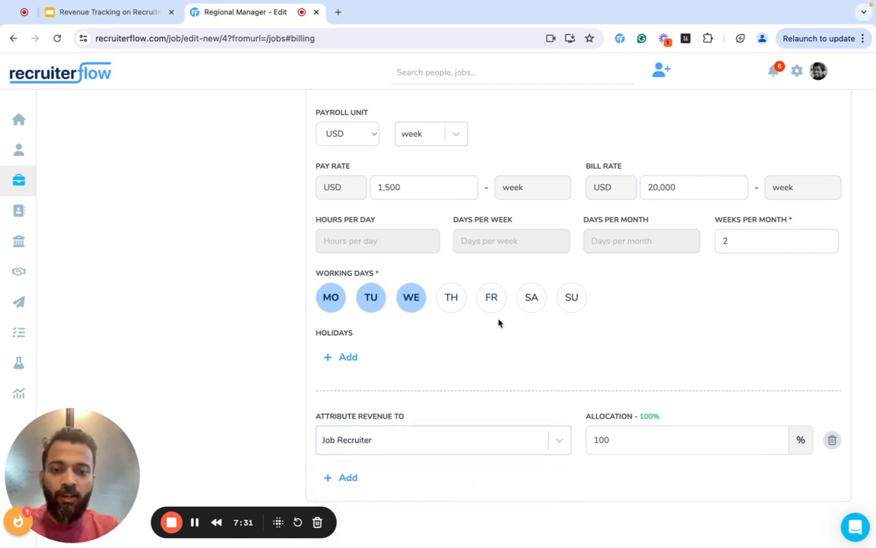
pyautogui.scroll(1, 498, 323)
pyautogui.scroll(5, 498, 324)
pyautogui.click(749, 250)
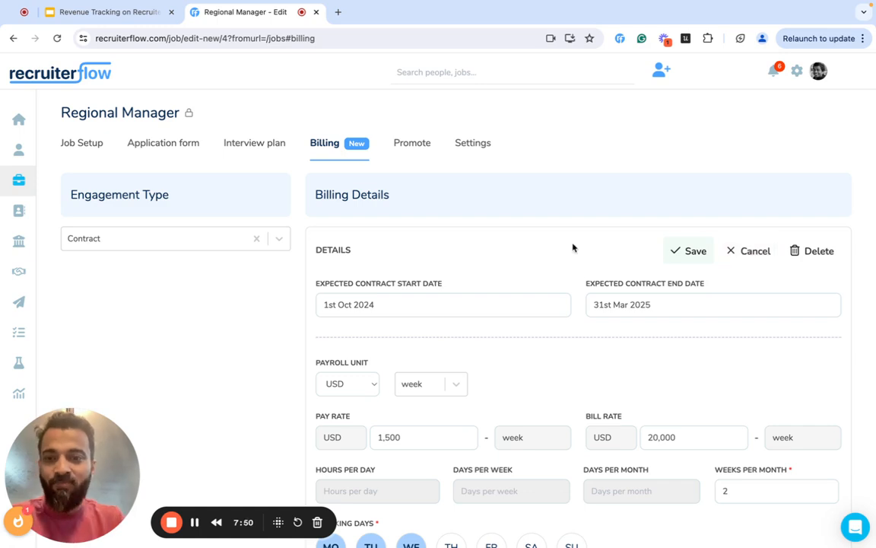
# Change the job's engagement type to RPO, confirming the change with the keyword RPO
pyautogui.click(197, 240)
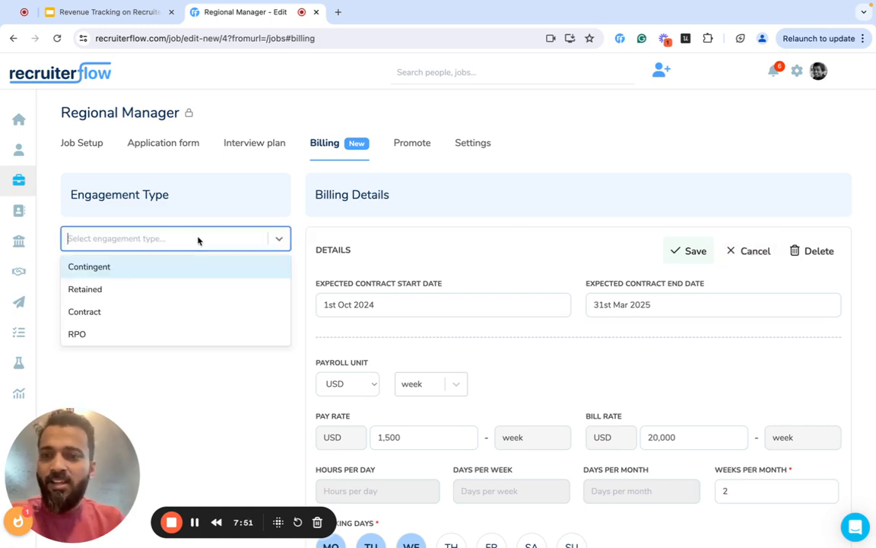
pyautogui.click(131, 332)
pyautogui.write('RPO')
pyautogui.click(599, 263)
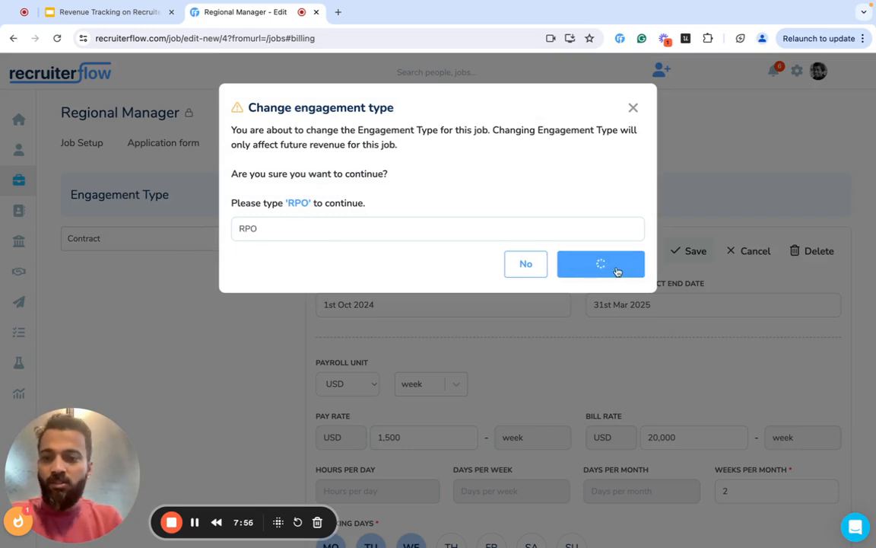
# Start the RPO billing details and enter a bill rate of 200 USD per hour
pyautogui.click(578, 422)
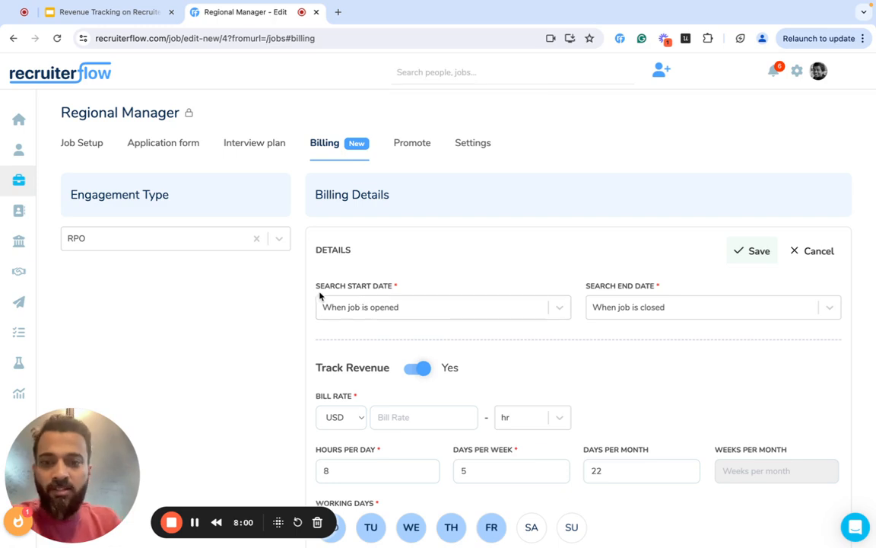
pyautogui.scroll(-2, 624, 299)
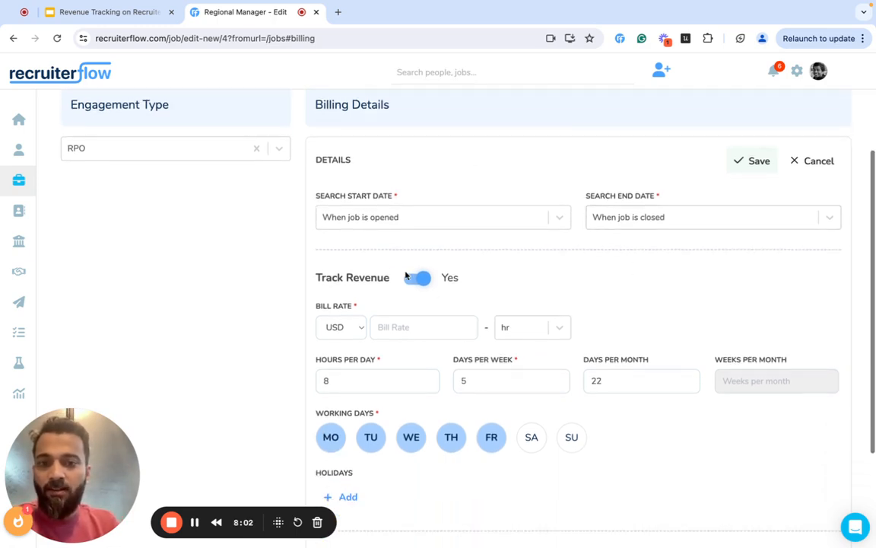
pyautogui.click(418, 327)
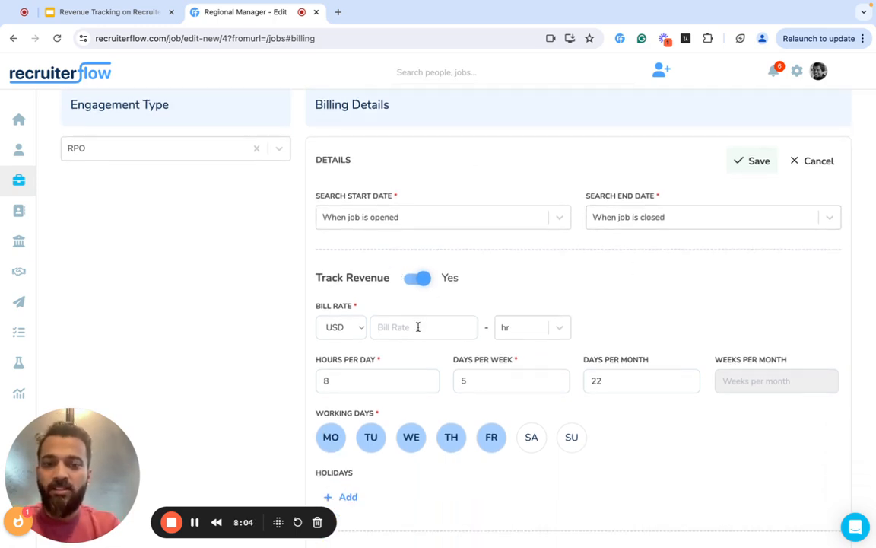
pyautogui.write('3')
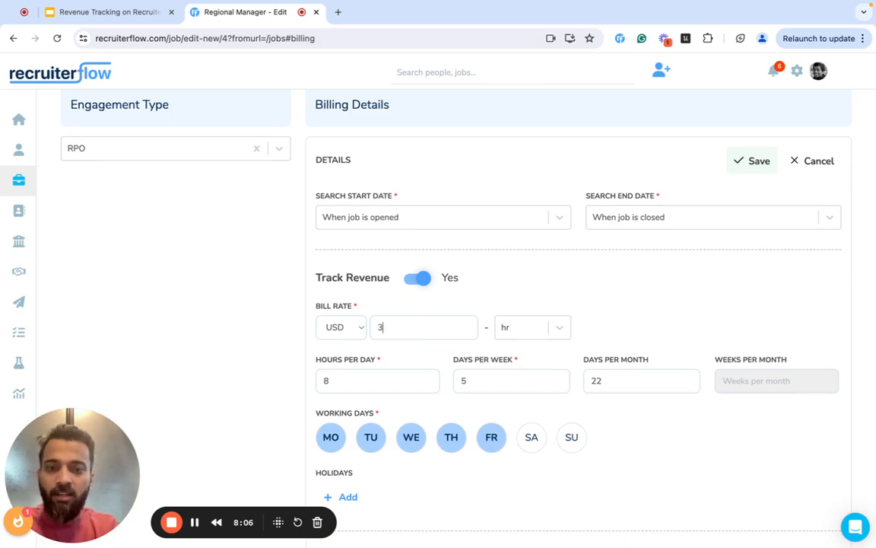
pyautogui.press('BackSpace')
pyautogui.write('200')
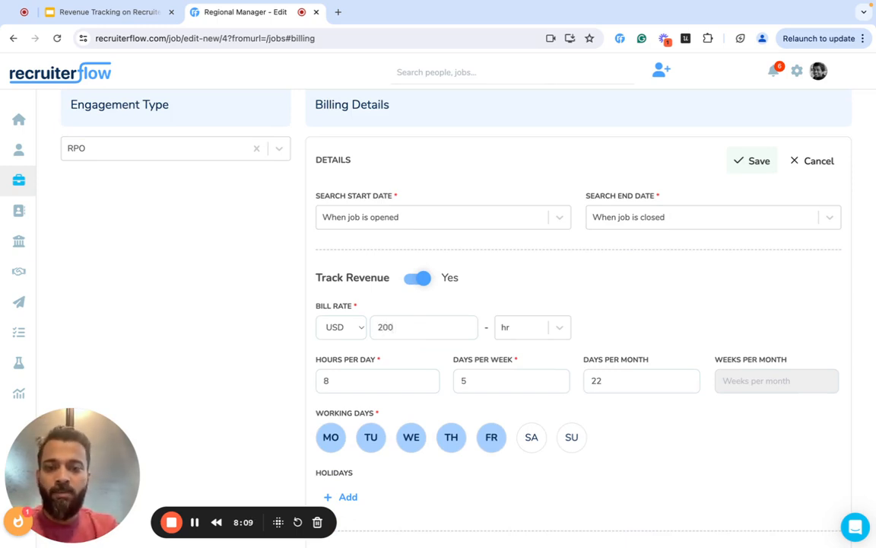
# Set the RPO workload to 2 hours per day, 3 days per week and 15 days per month
pyautogui.click(370, 379)
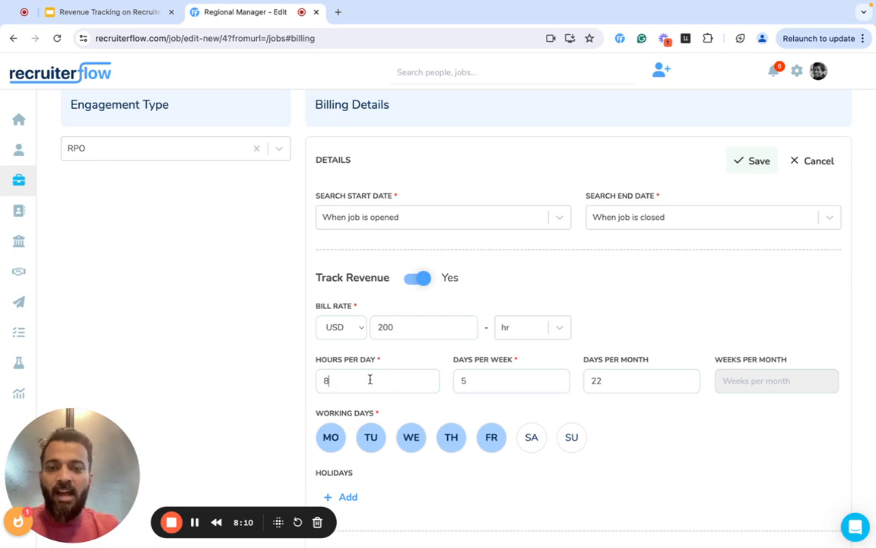
pyautogui.press('BackSpace')
pyautogui.write('2')
pyautogui.click(477, 382)
pyautogui.press('BackSpace')
pyautogui.write('3')
pyautogui.click(622, 384)
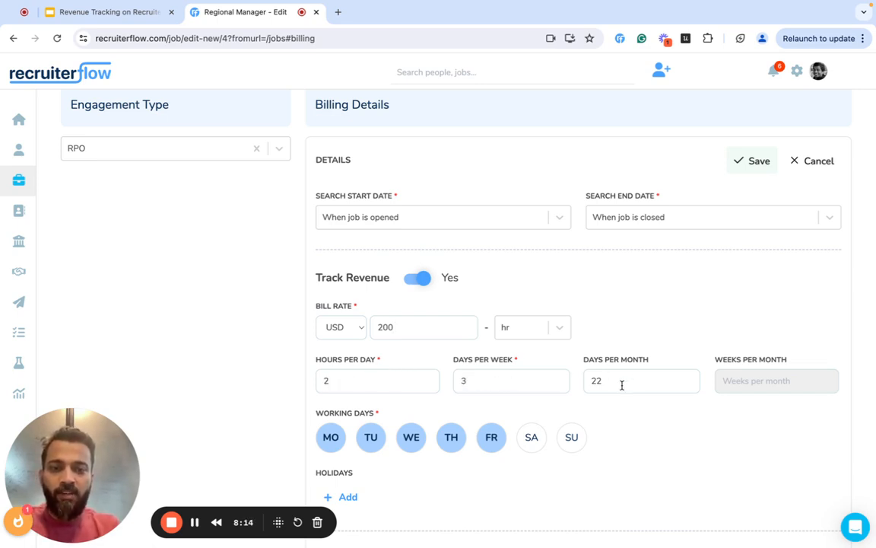
pyautogui.press('BackSpace')
pyautogui.press('BackSpace')
pyautogui.write('15')
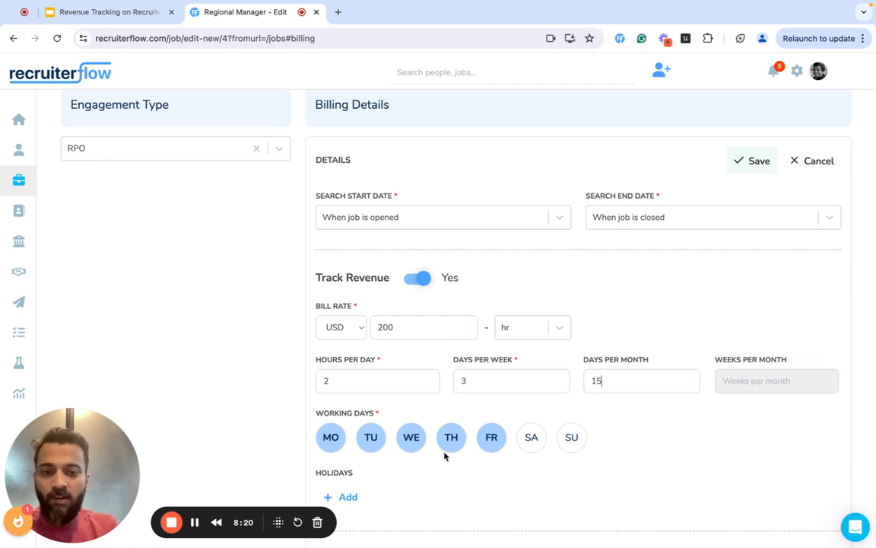
# Review the RPO working days and revenue attribution, and save the job's billing details
pyautogui.click(492, 436)
pyautogui.scroll(-3, 518, 464)
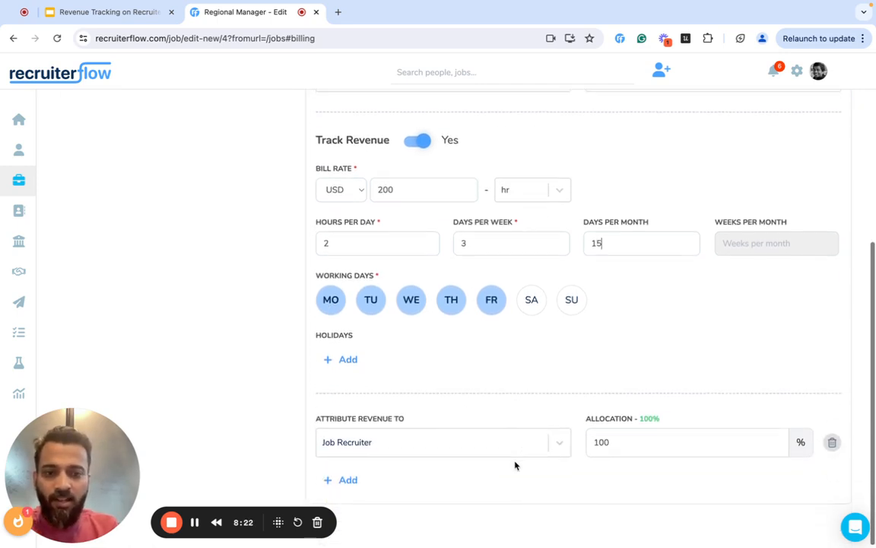
pyautogui.scroll(5, 750, 342)
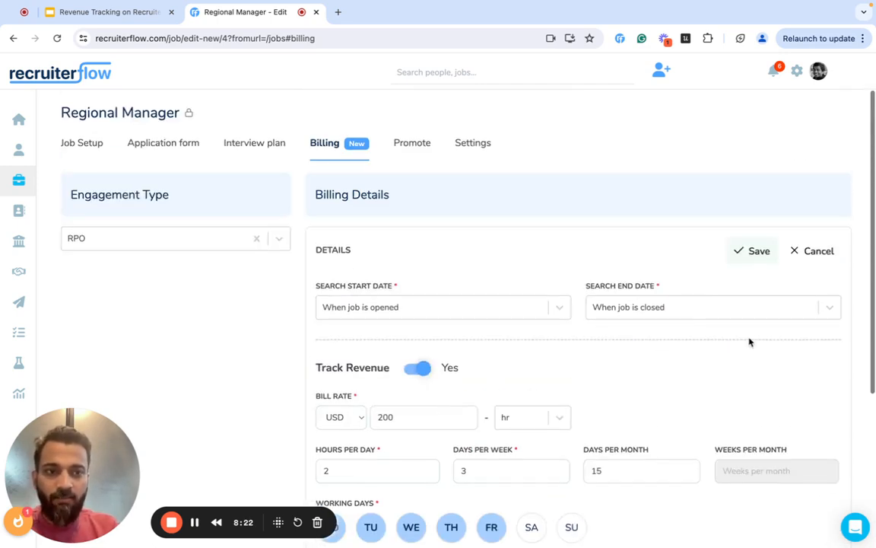
pyautogui.click(752, 251)
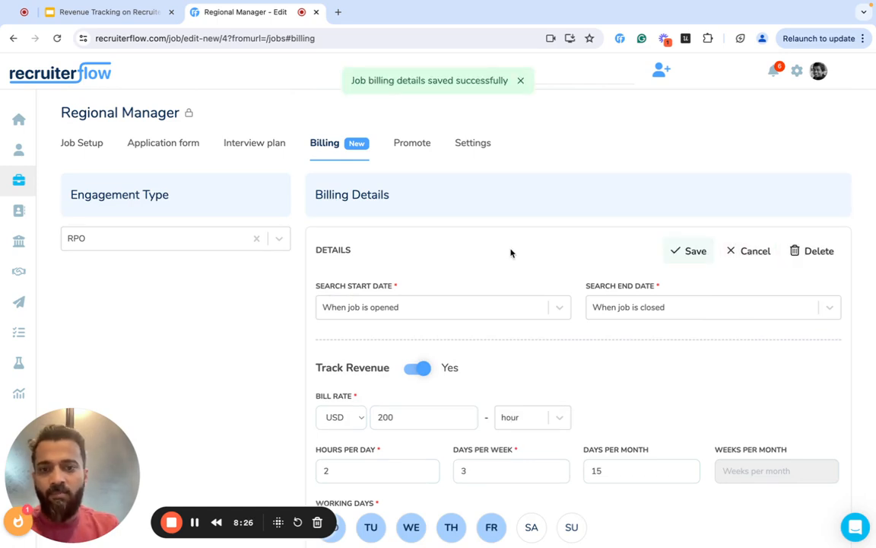
# Open the Regional Manager job from the jobs list and view its billing summary
pyautogui.click(19, 185)
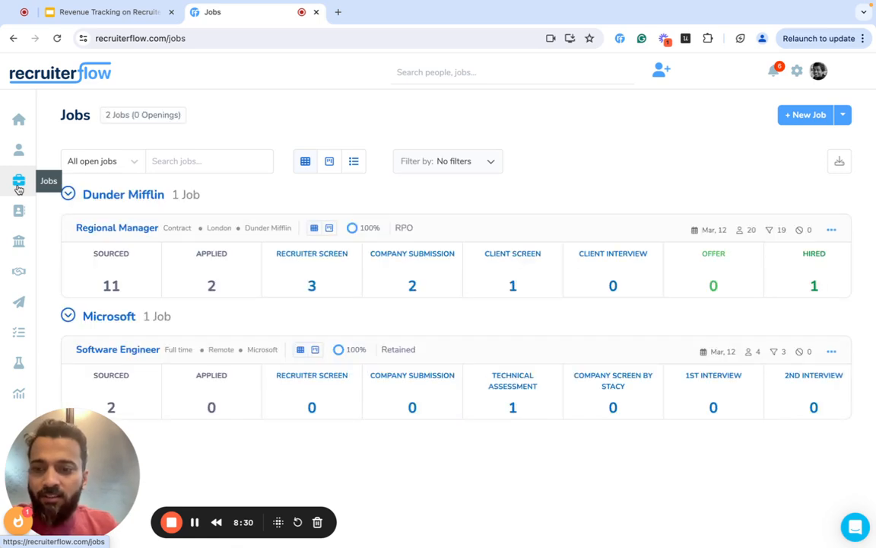
pyautogui.click(119, 229)
pyautogui.click(457, 204)
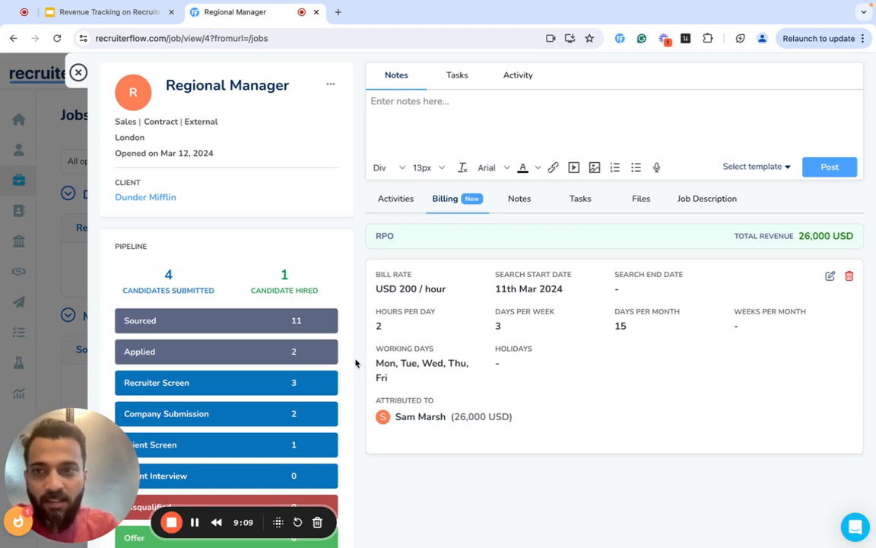
# Move the second listed candidate to Hired for the Regional Manager job, and close the placement details without entering any
pyautogui.click(77, 72)
pyautogui.click(20, 150)
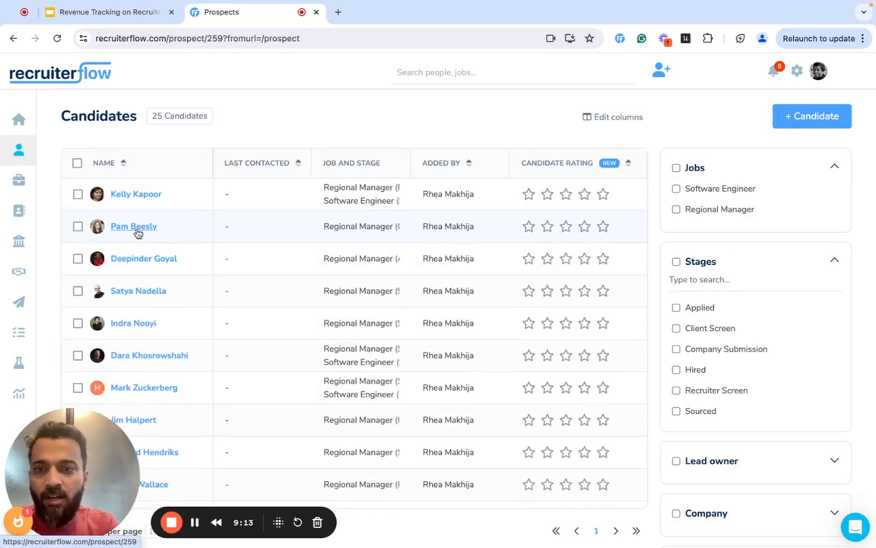
pyautogui.click(137, 230)
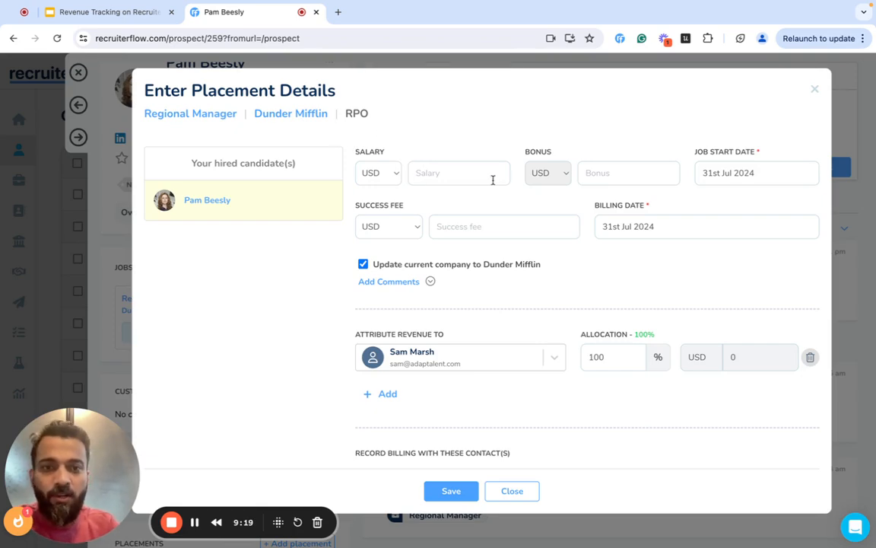
pyautogui.click(815, 89)
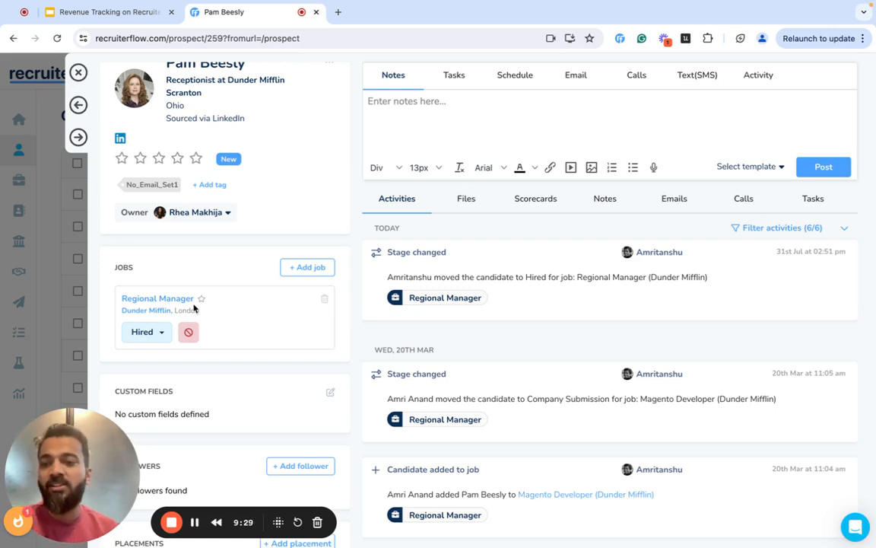
pyautogui.click(79, 71)
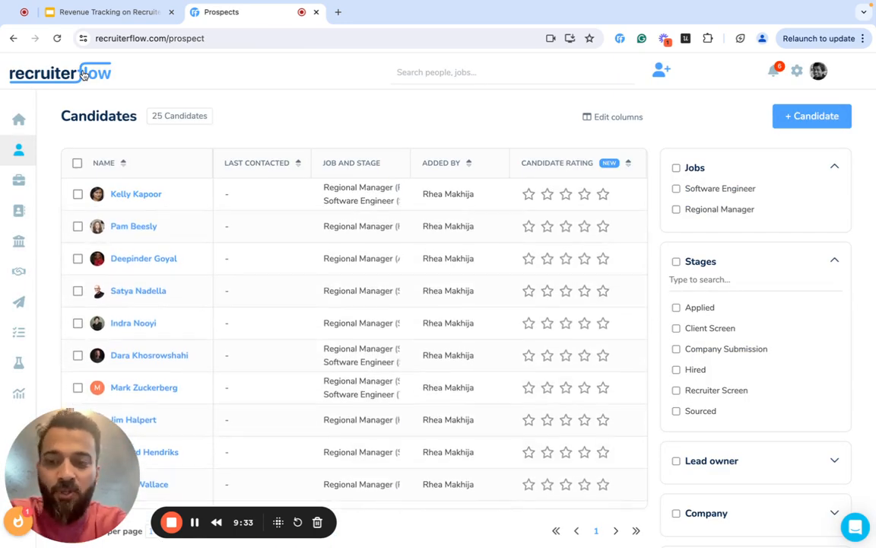